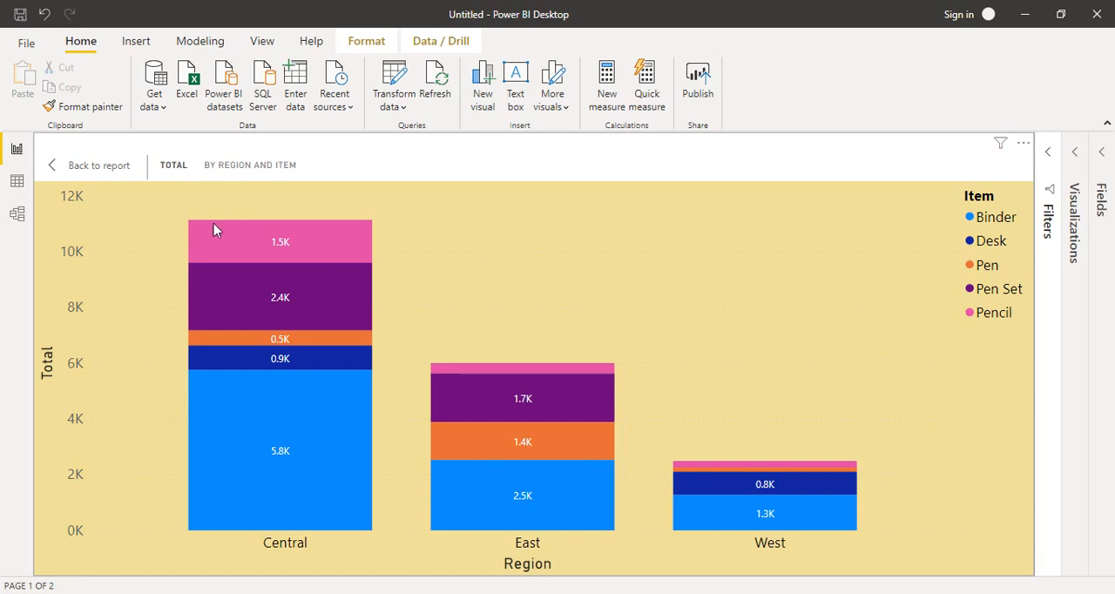
Leave the column chart's focus mode and add two blank report pages after Page 2
click(103, 167)
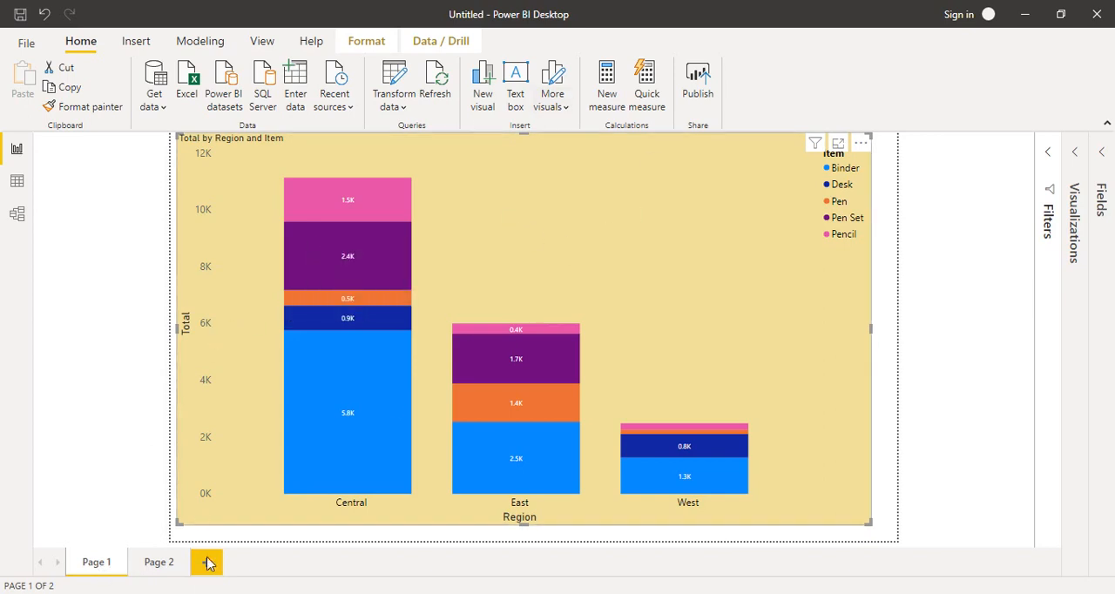
click(162, 569)
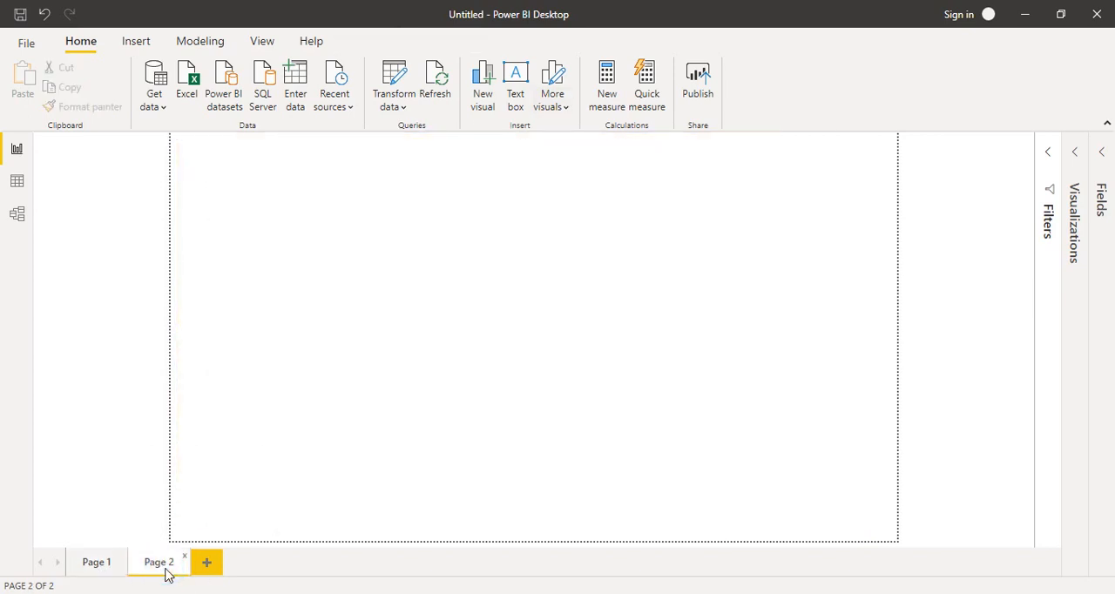
click(217, 568)
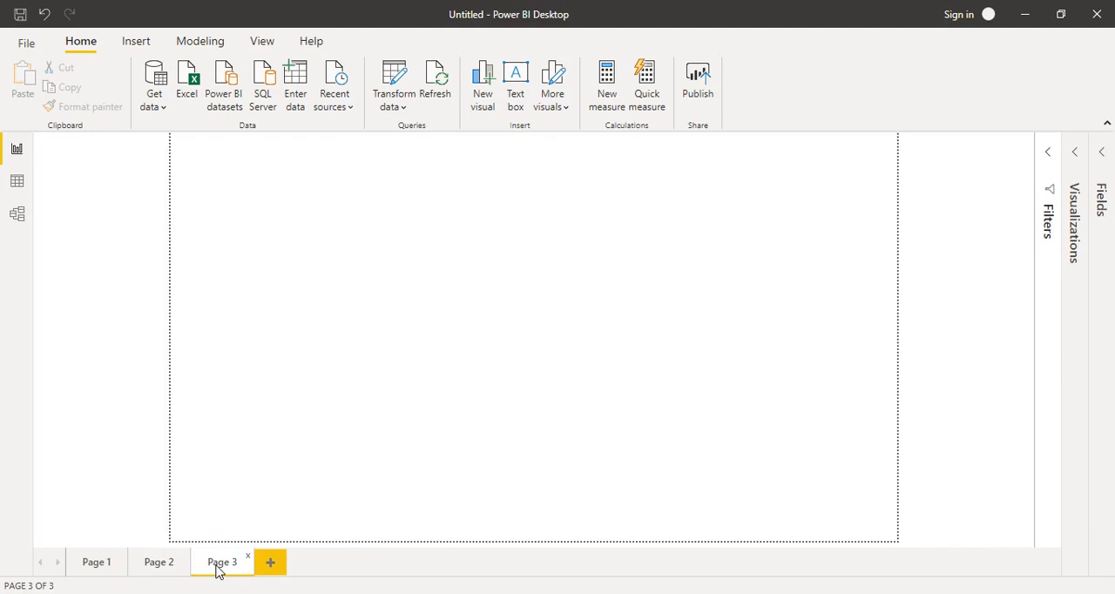
click(268, 567)
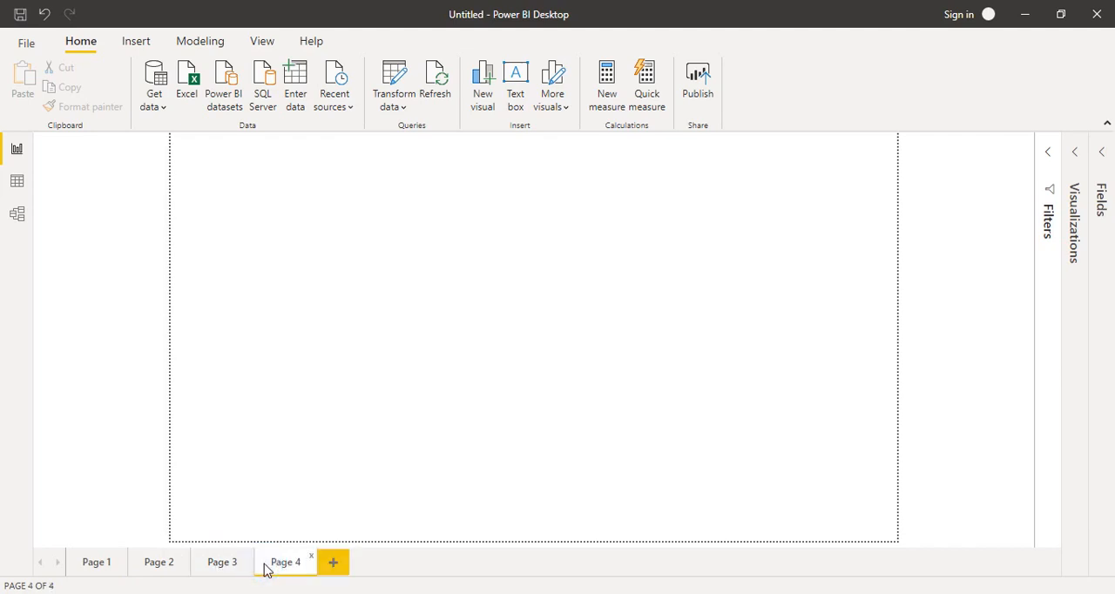
Insert a donut chart on Page 2 and enlarge it to fill most of the page
click(162, 566)
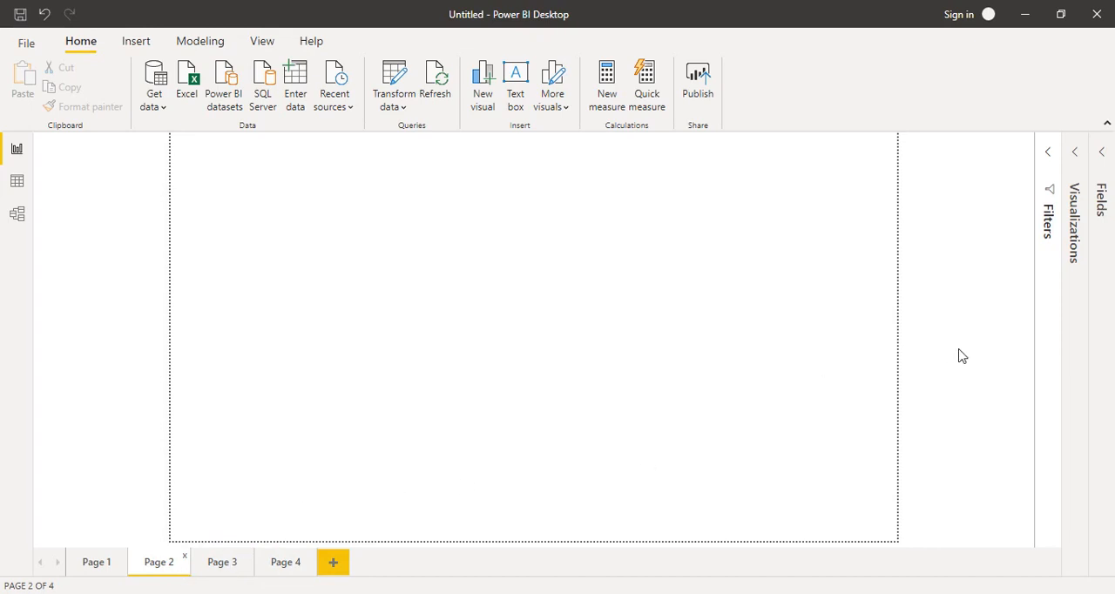
click(1079, 156)
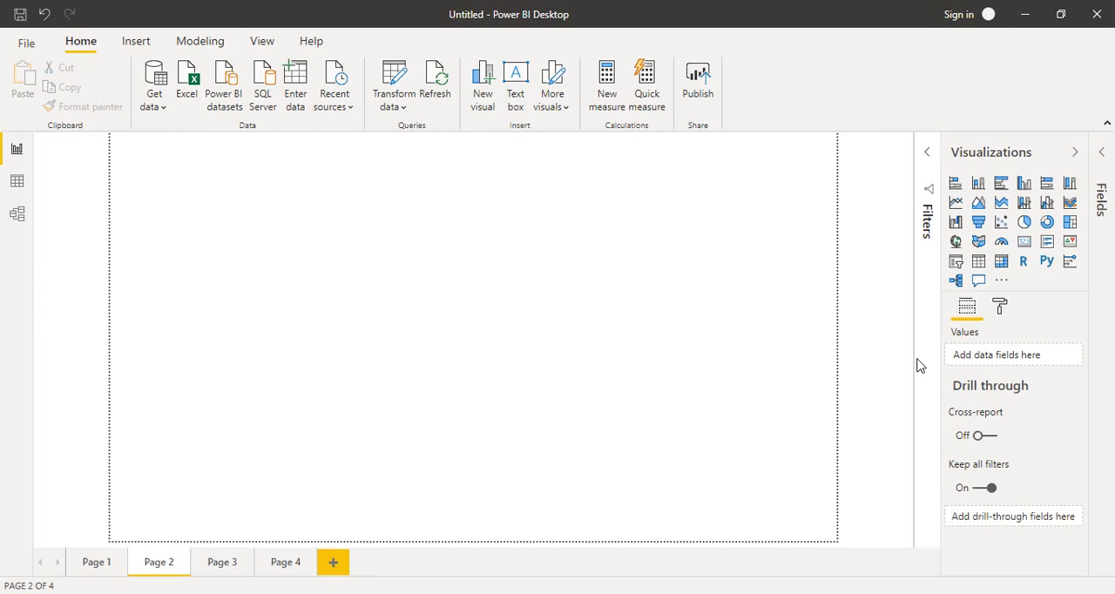
click(1048, 223)
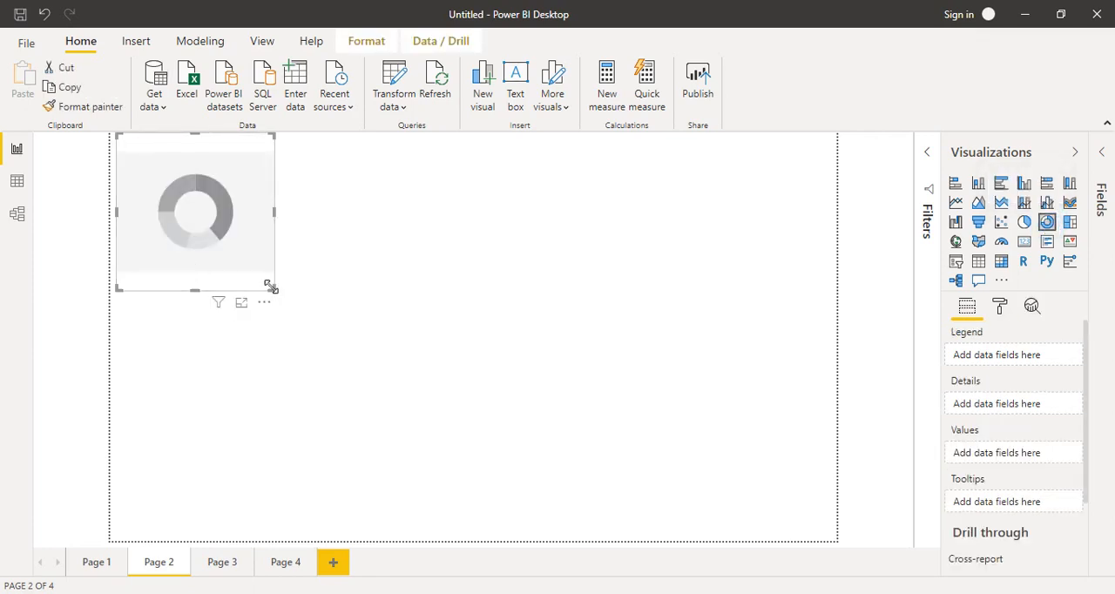
drag(271, 288, 624, 506)
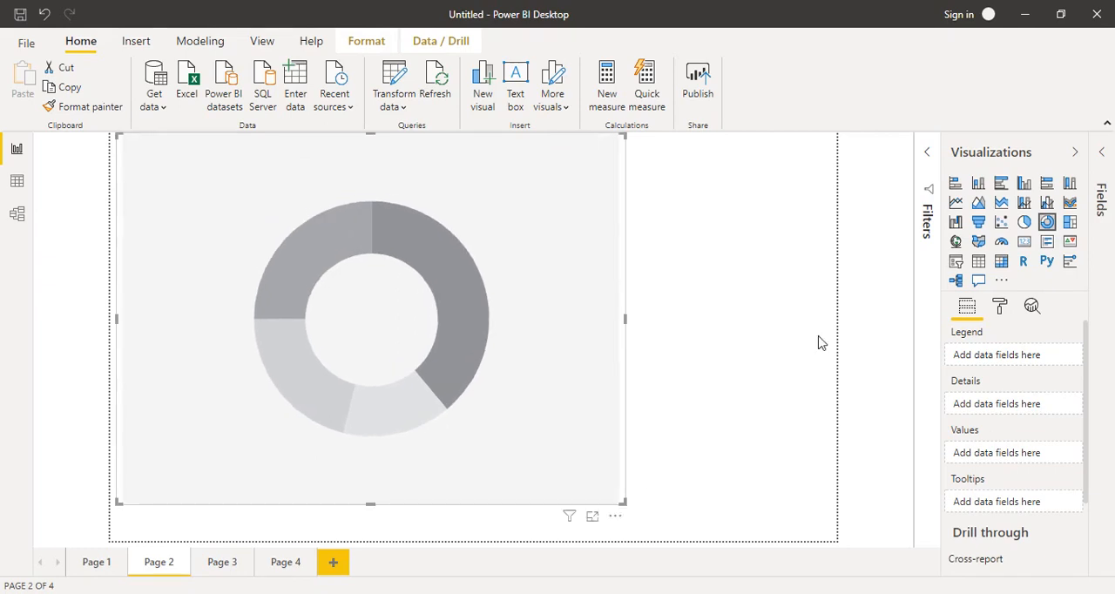
Assign the Item field to the donut chart's legend and the Total field to its values
click(1102, 152)
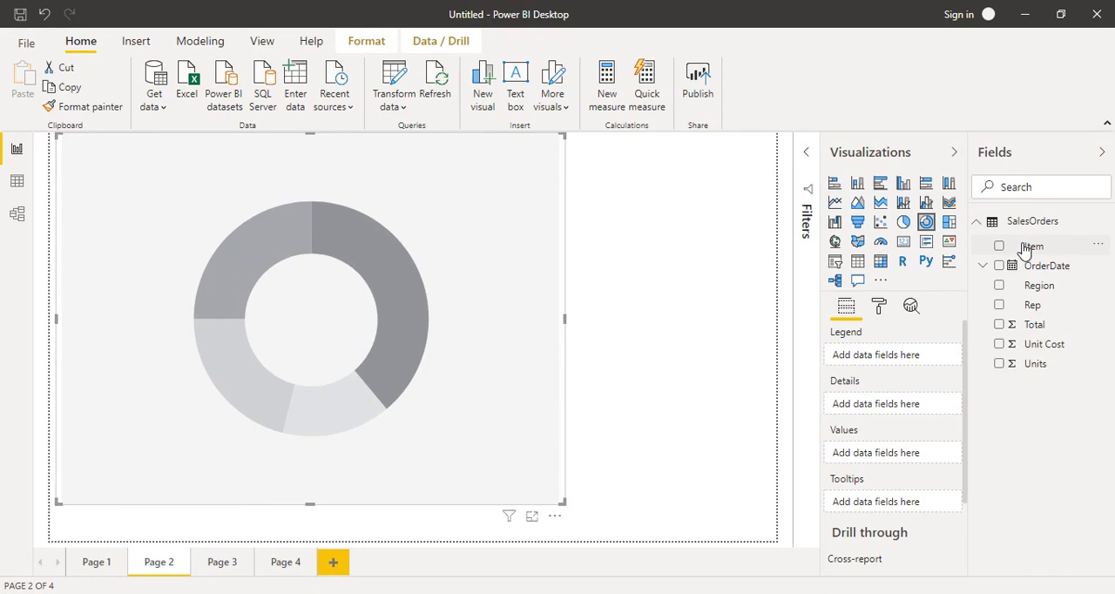
drag(1026, 249, 872, 364)
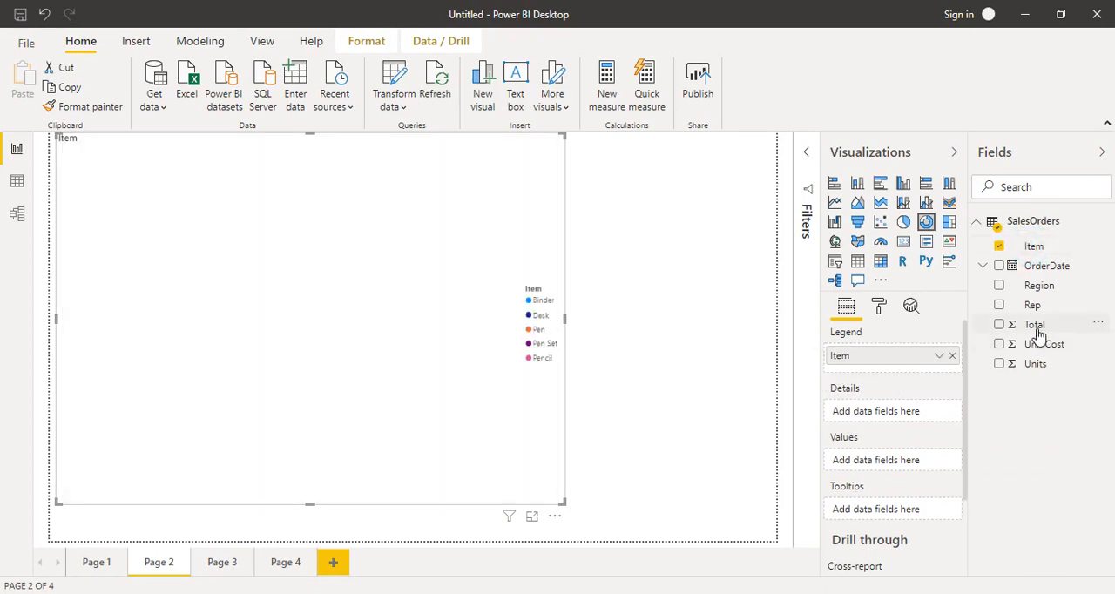
drag(1035, 324, 893, 467)
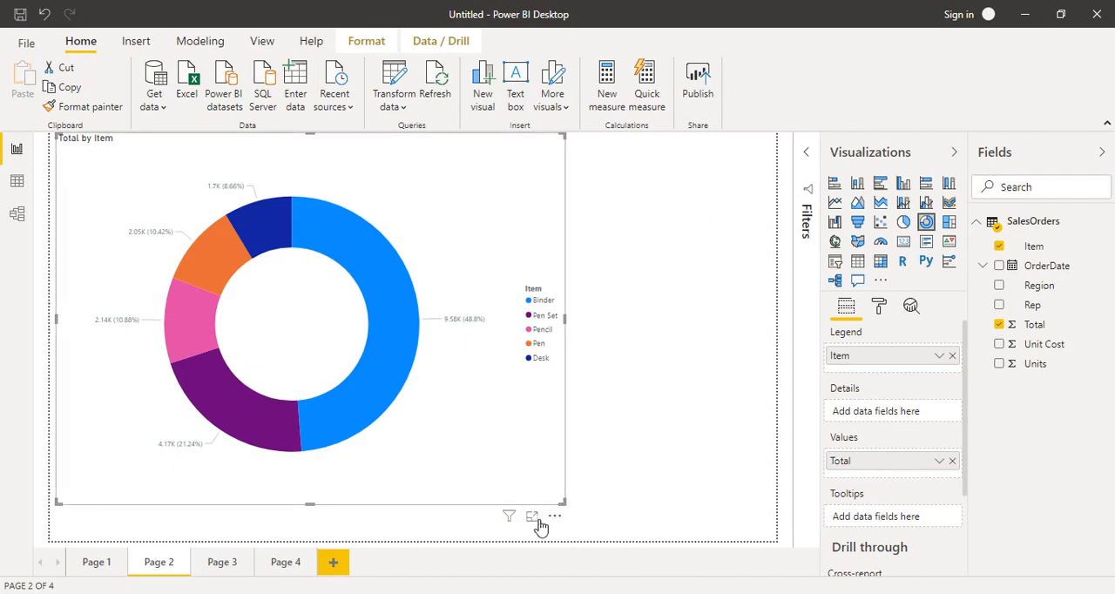
Resize the donut chart to about 60% of the page width and show it in focus mode
drag(562, 502, 764, 534)
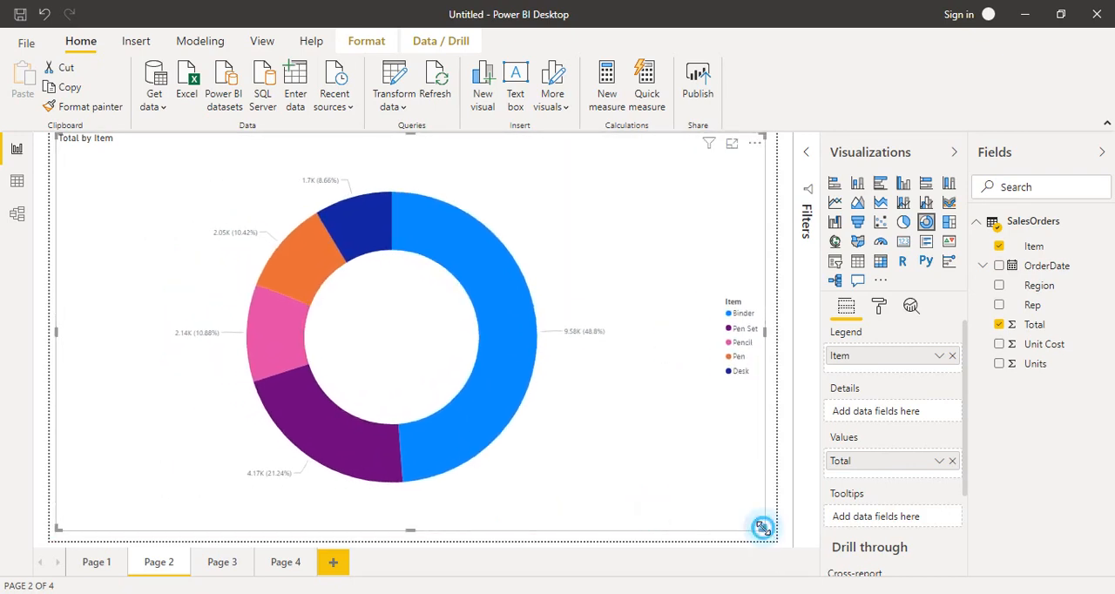
drag(760, 526, 503, 480)
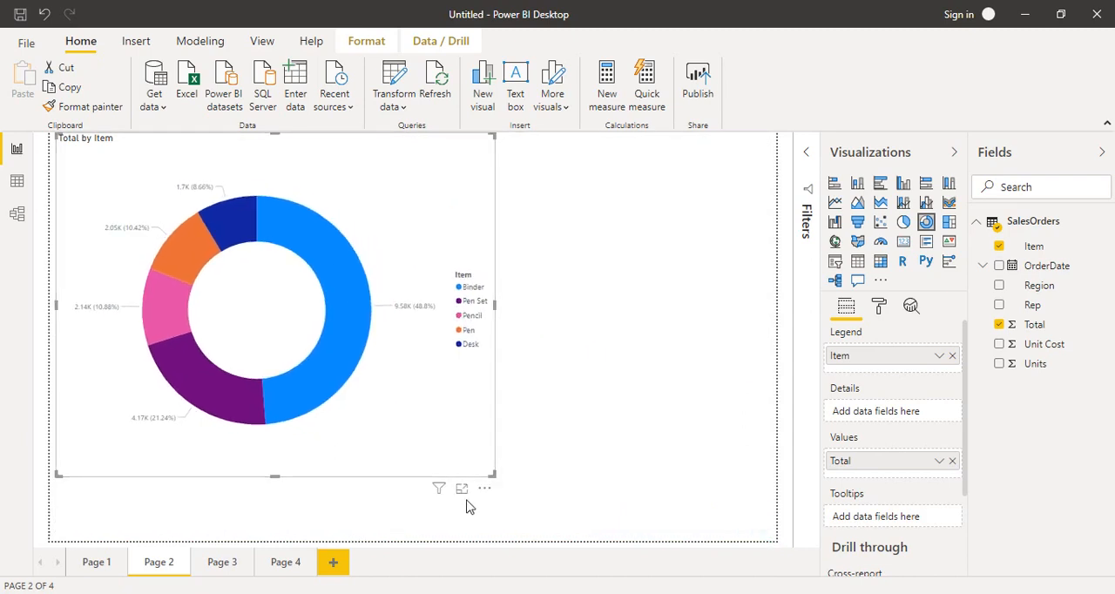
click(461, 493)
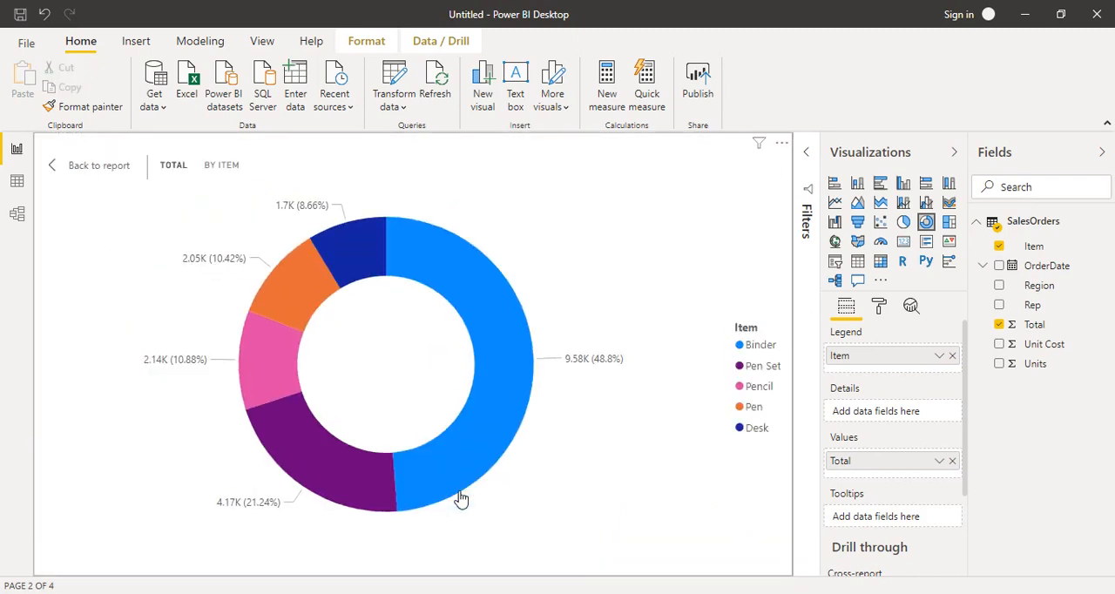
mouse_move(461, 498)
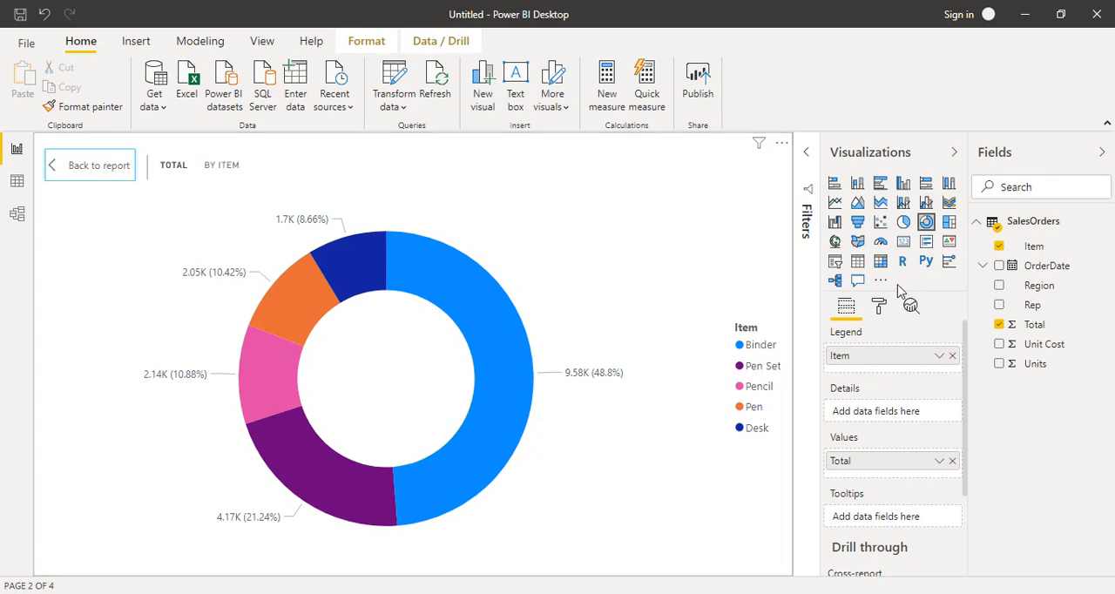
Set the label style of the donut chart's detail labels to All detail labels
click(879, 306)
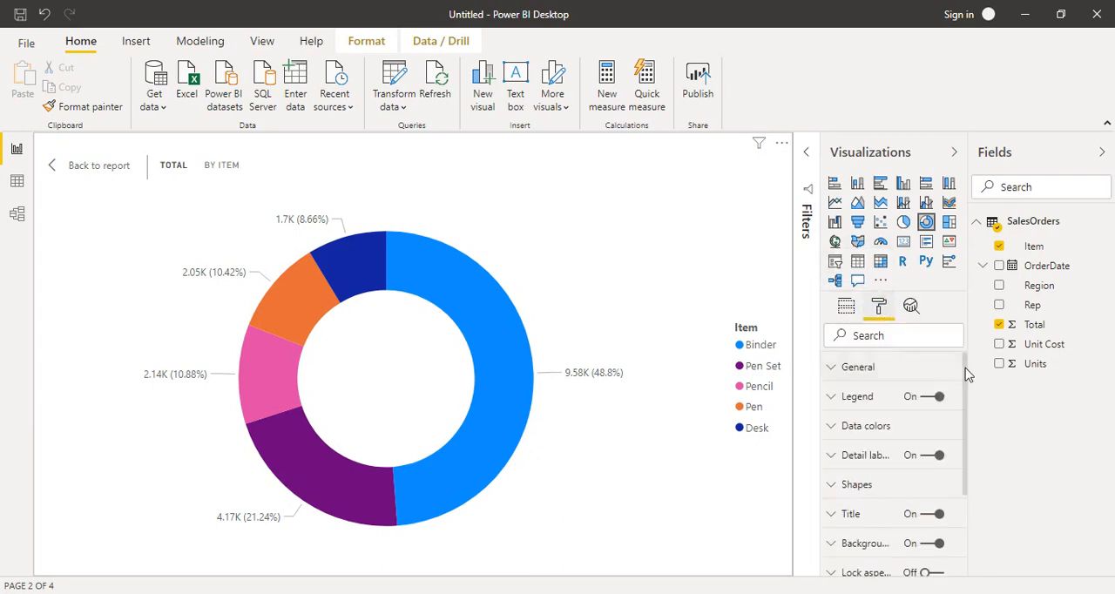
drag(965, 366, 965, 388)
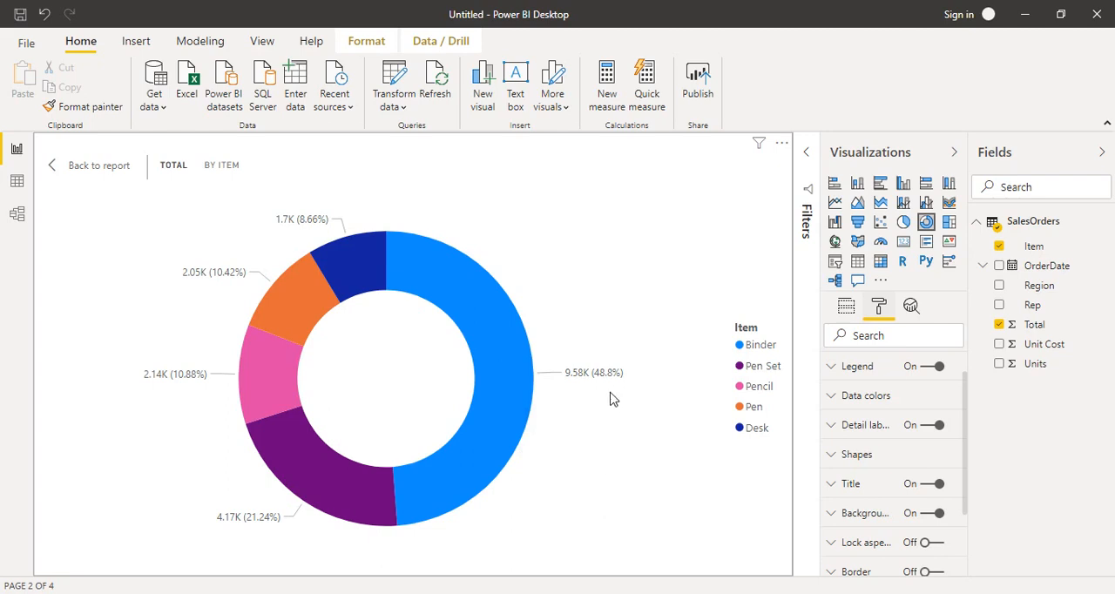
click(839, 425)
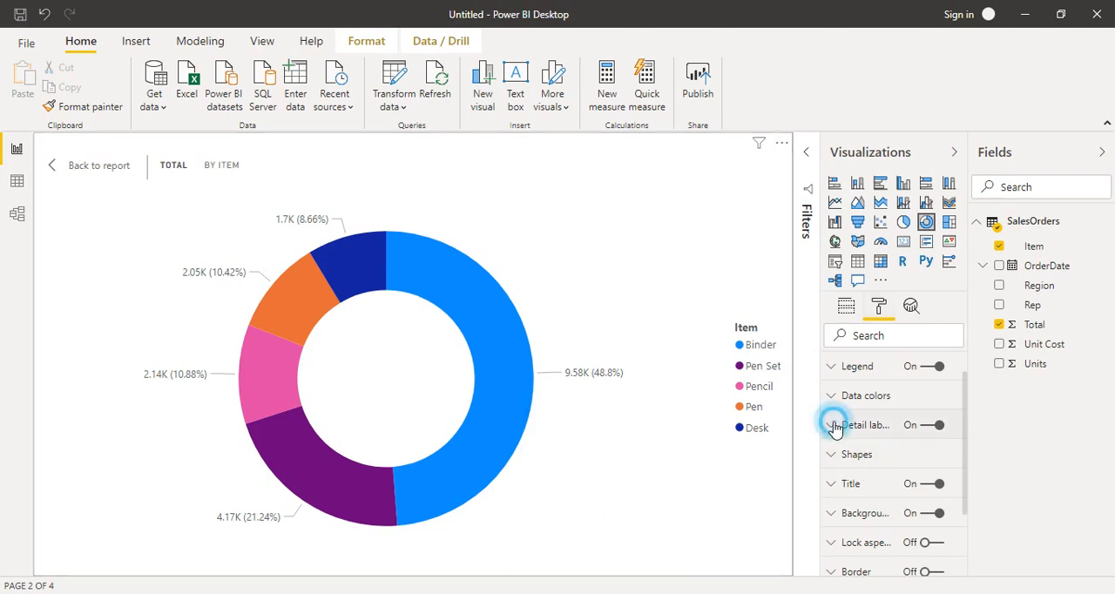
scroll(966, 408, down, 2)
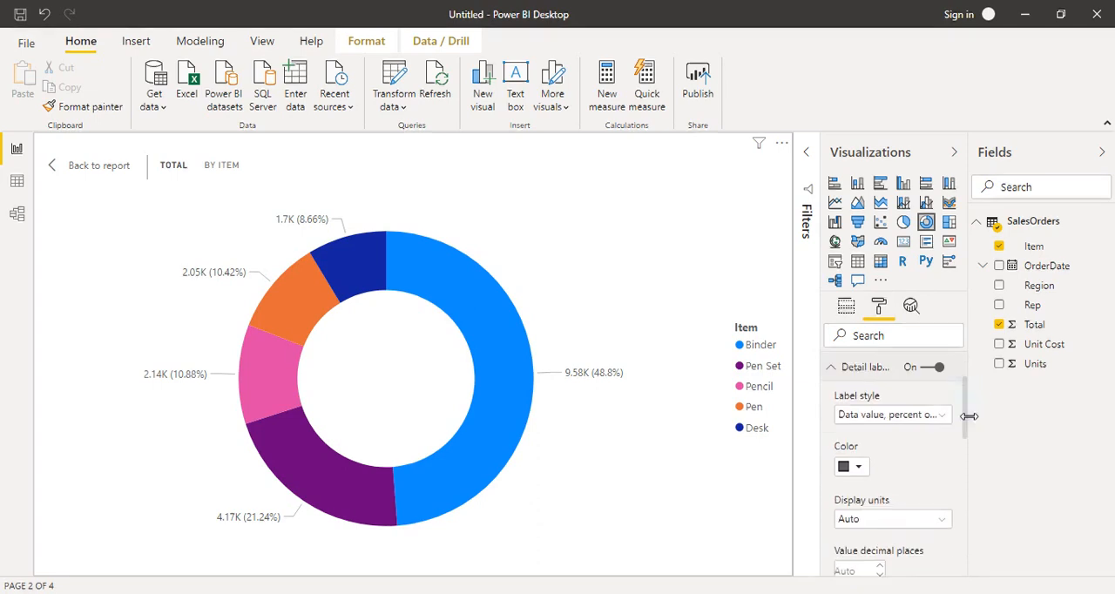
click(938, 403)
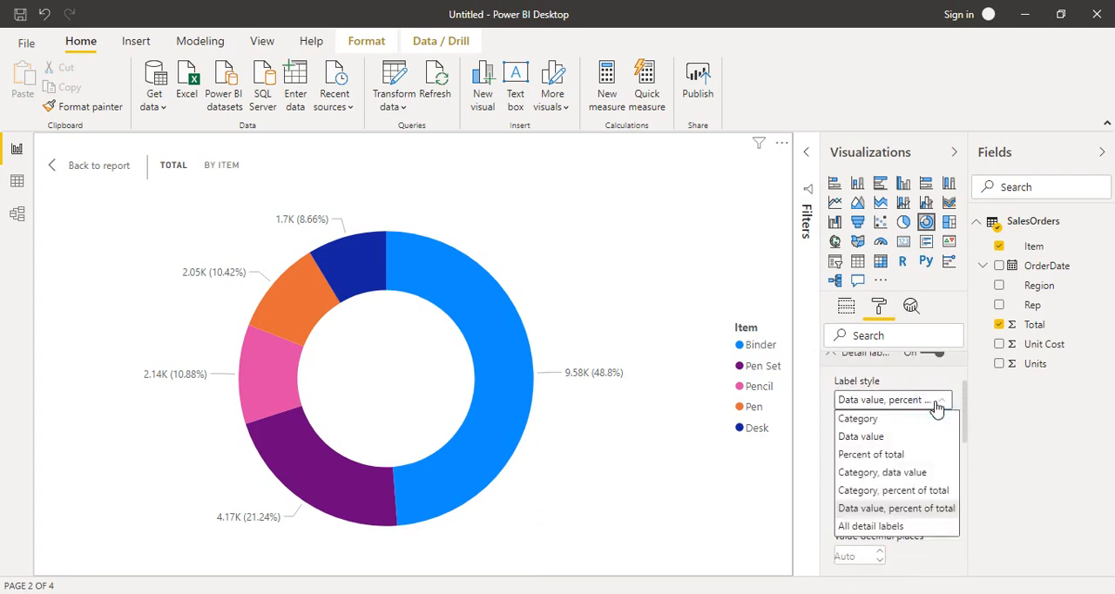
click(852, 528)
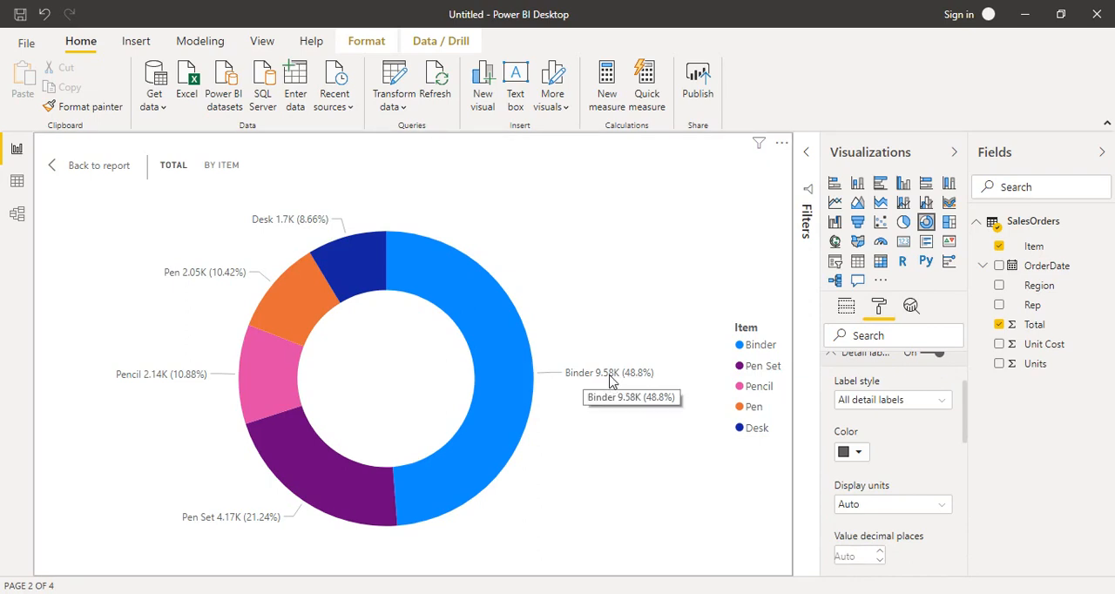
Format the donut chart's detail labels with black color and a 12 pt text size
click(859, 451)
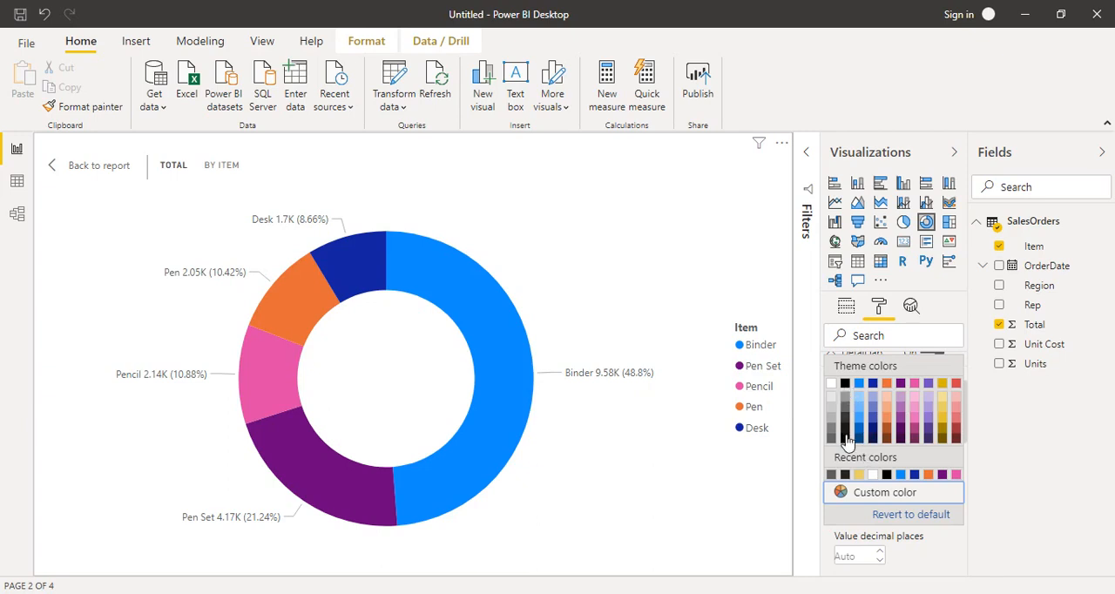
click(846, 438)
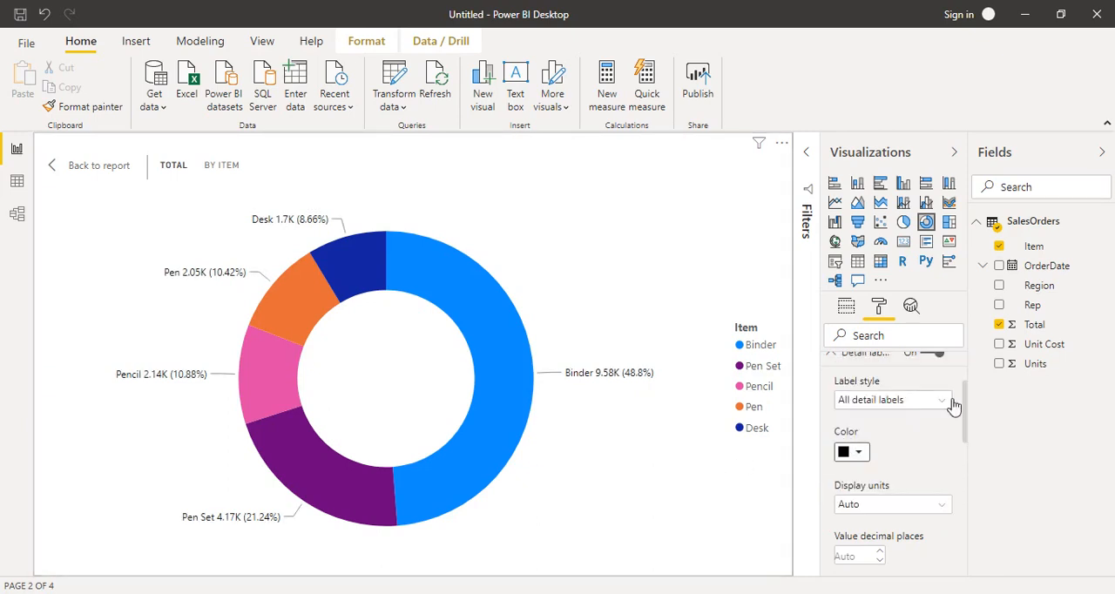
drag(965, 396, 973, 455)
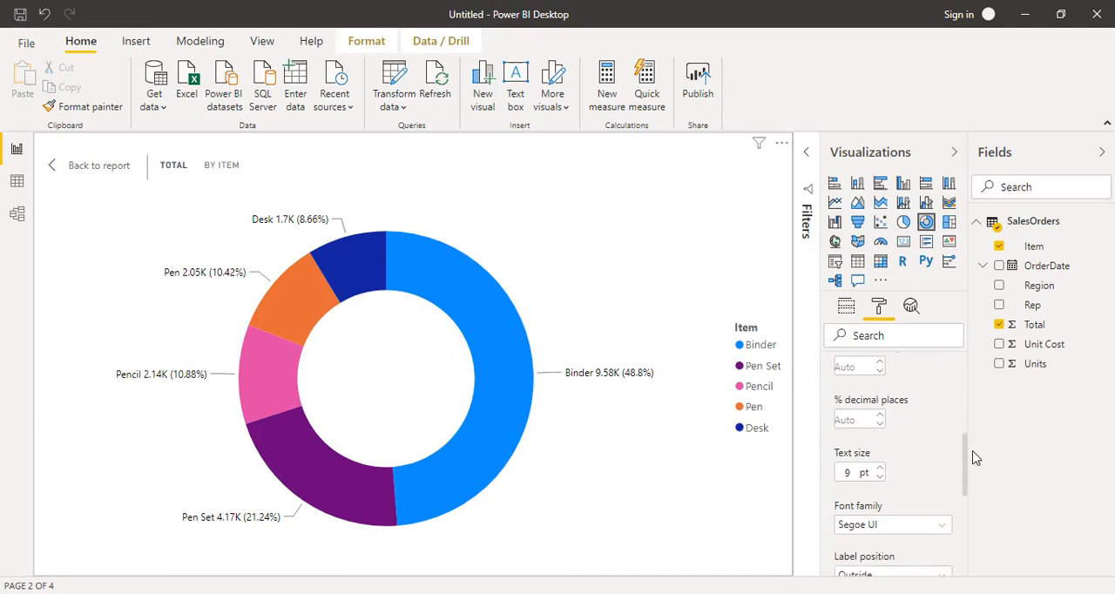
click(880, 467)
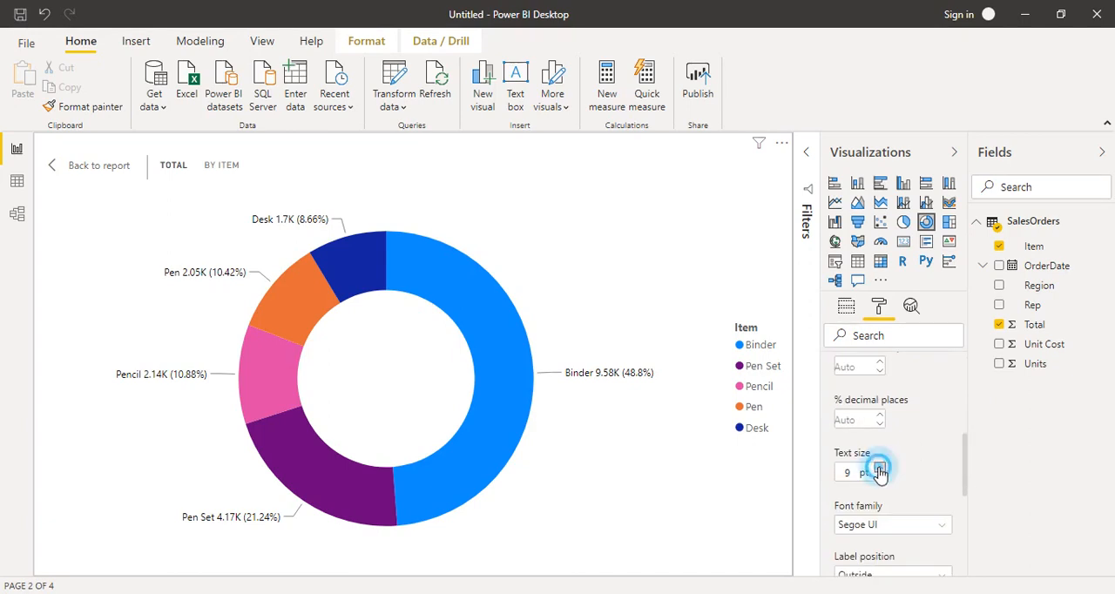
click(880, 468)
click(879, 470)
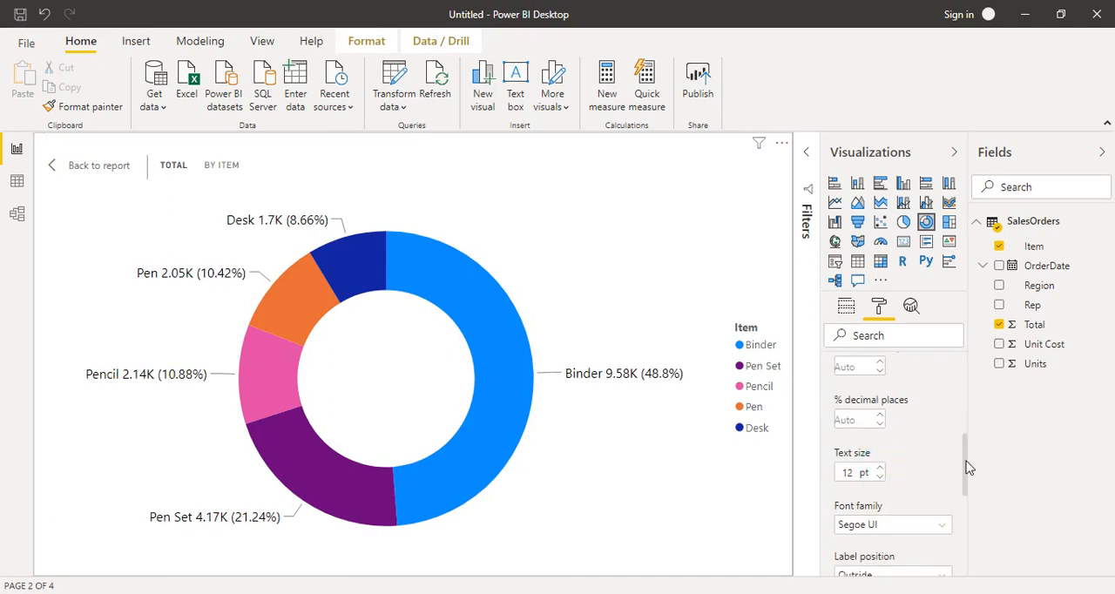
Change the data color of the Binder slice to a medium purple theme shade
drag(967, 468, 957, 384)
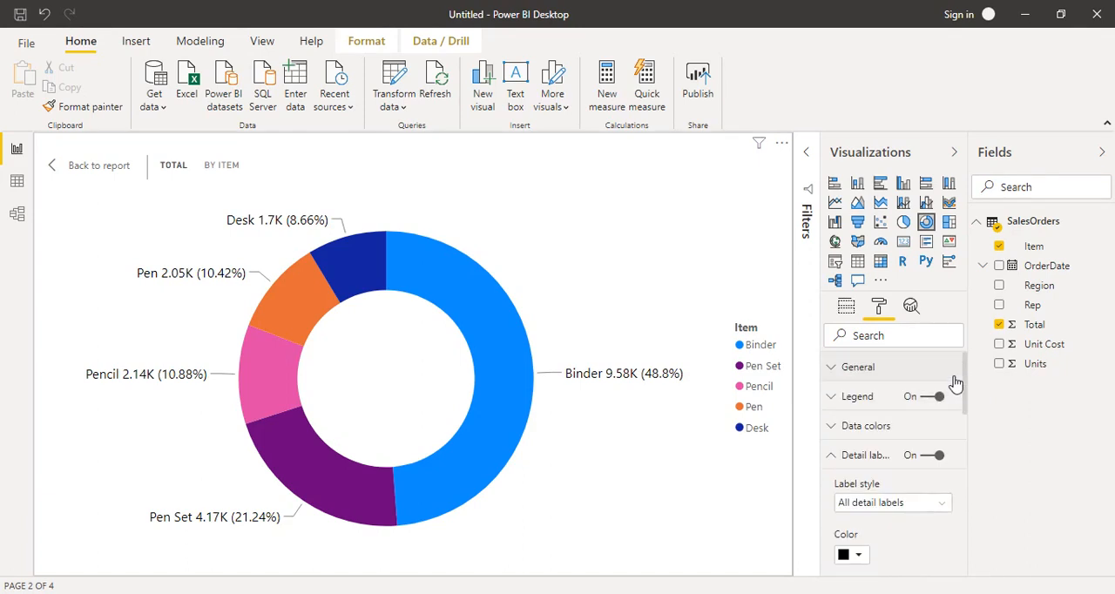
click(833, 456)
click(839, 440)
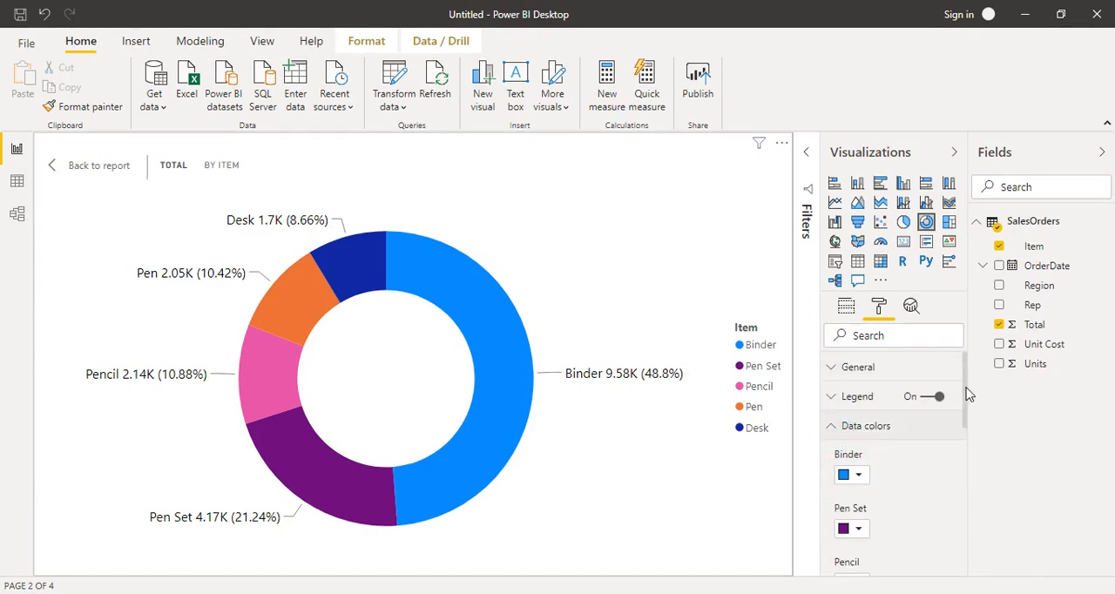
mouse_move(963, 391)
mouse_down()
mouse_move(976, 464)
mouse_move(966, 416)
mouse_up()
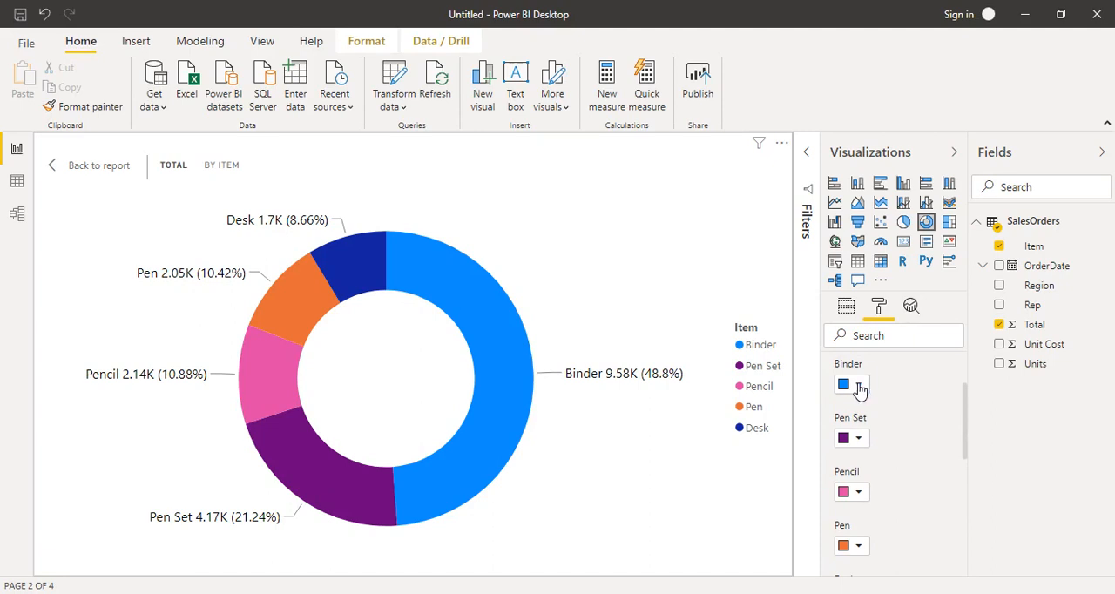
click(859, 384)
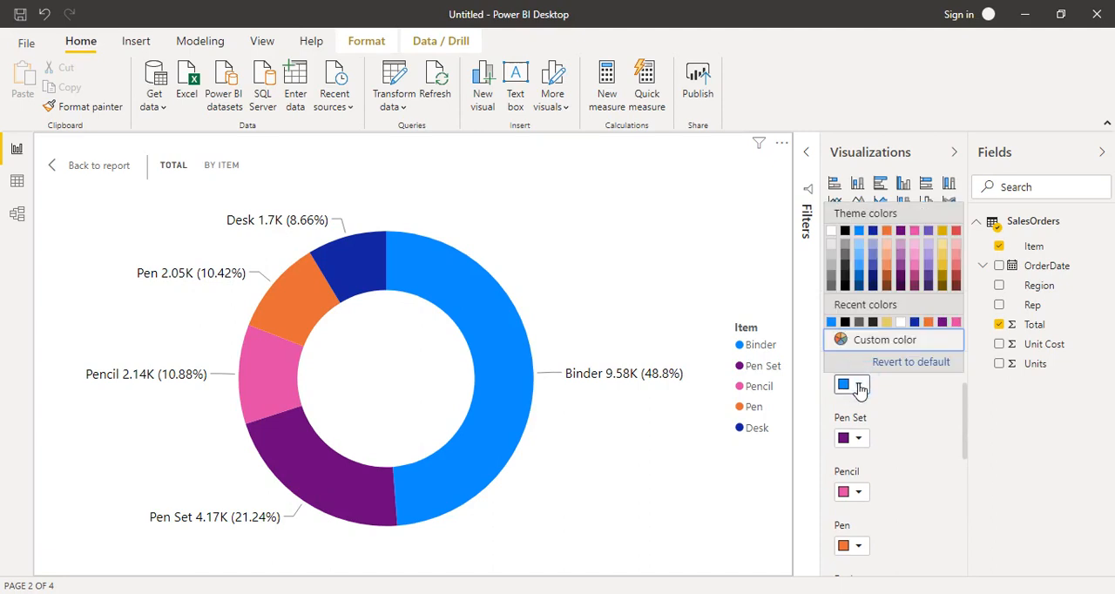
click(928, 269)
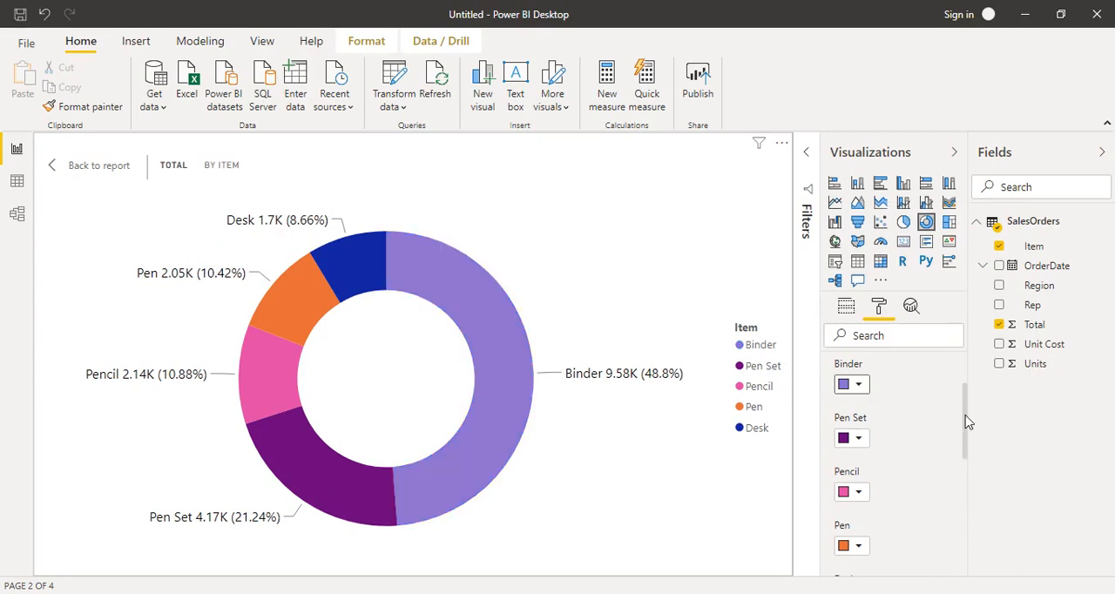
Change the data color of the Pen slice to a light pink theme shade
drag(966, 422, 965, 448)
click(859, 468)
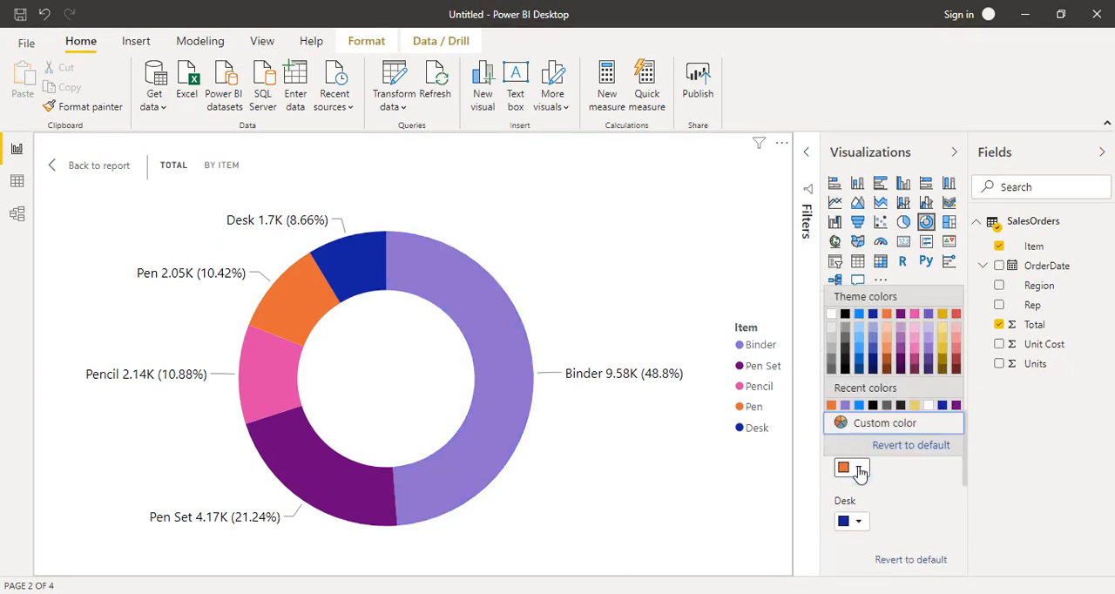
click(913, 358)
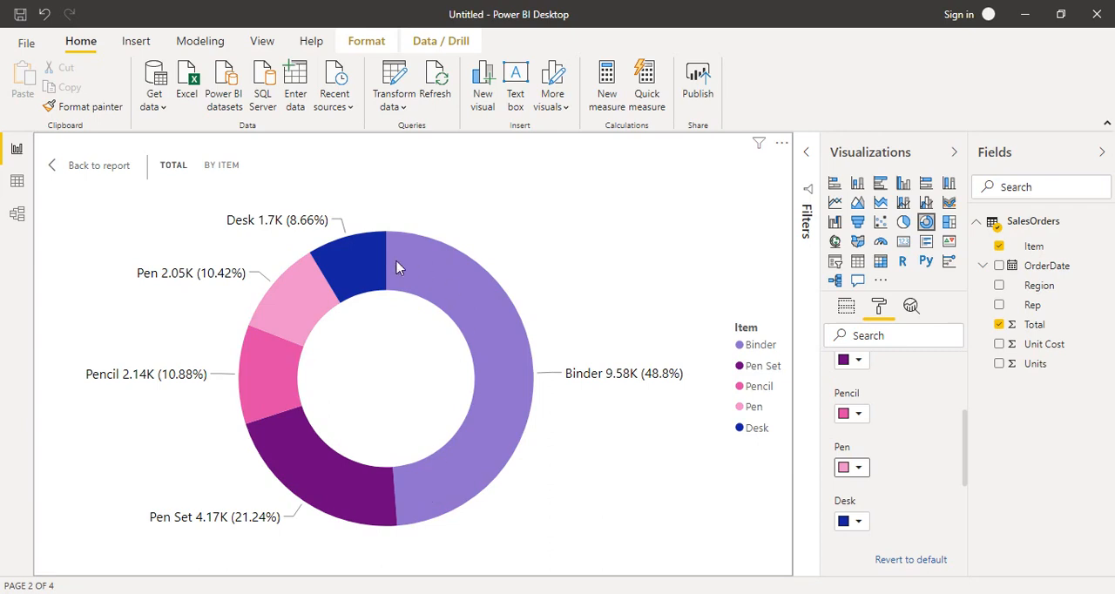
Change the data color of the Desk slice to a medium light-blue theme shade
mouse_move(468, 450)
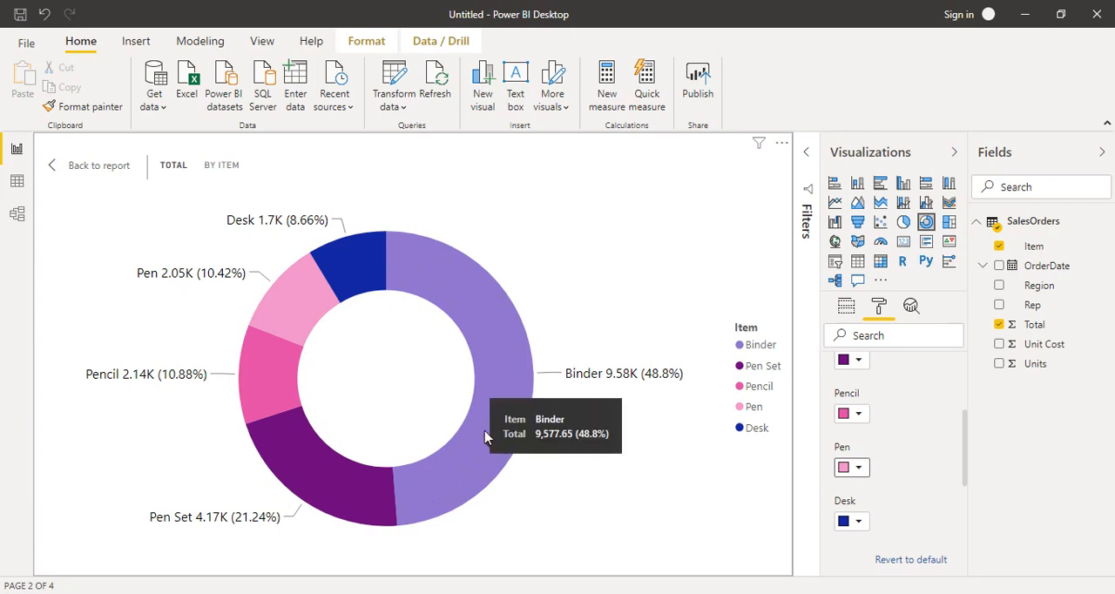
click(858, 523)
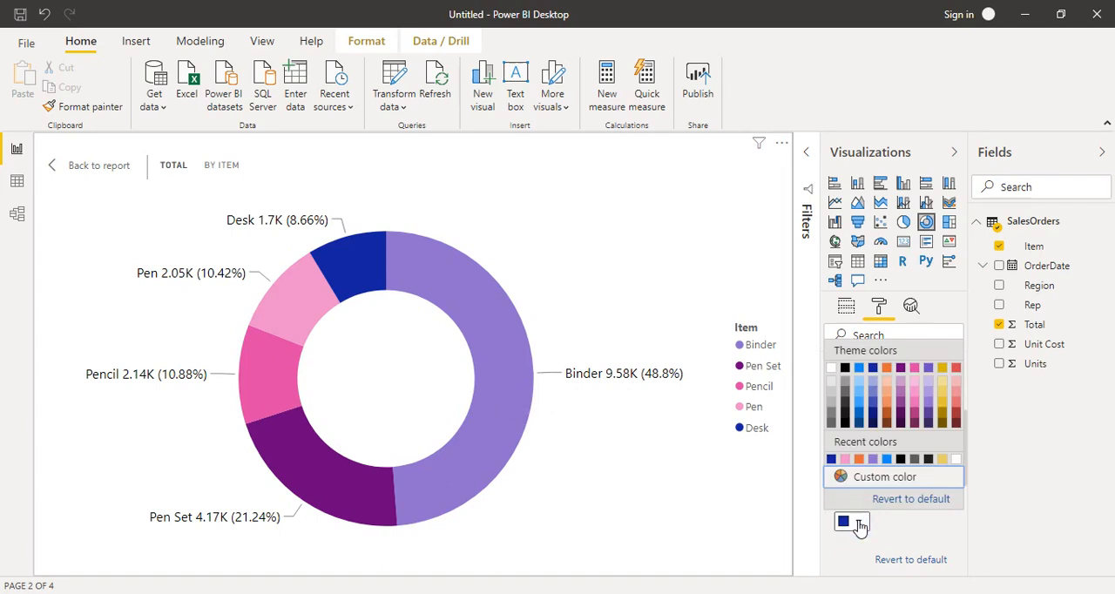
click(859, 405)
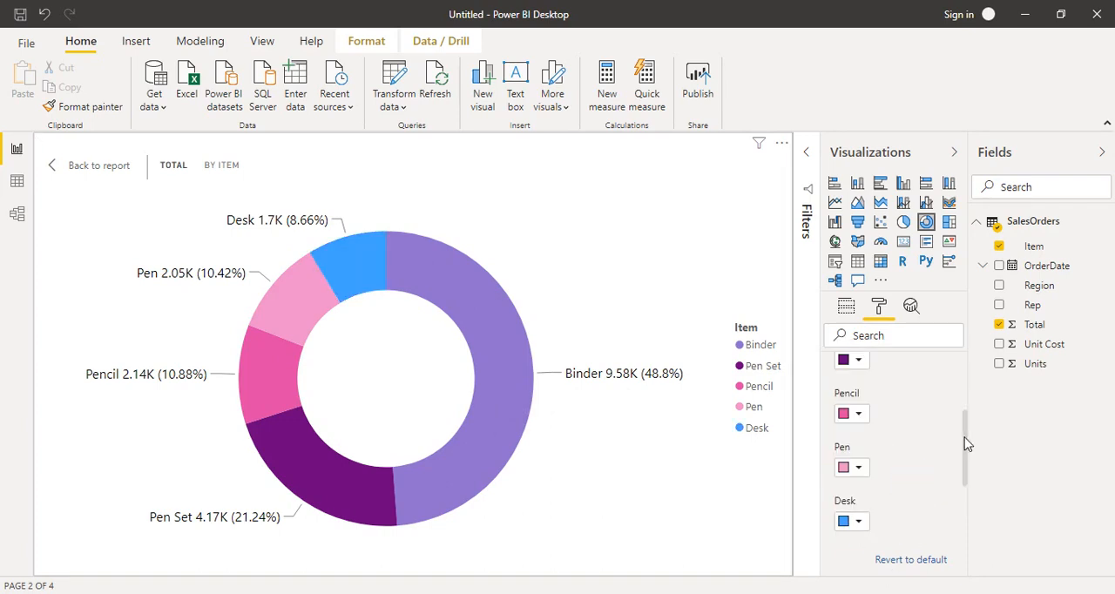
scroll(966, 444, up, 3)
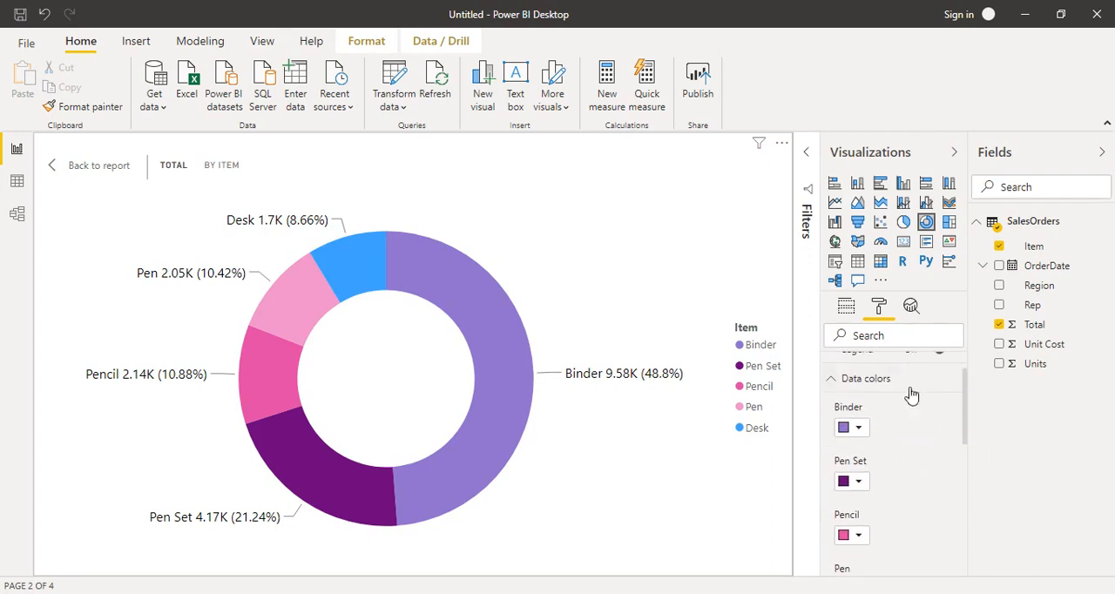
click(845, 390)
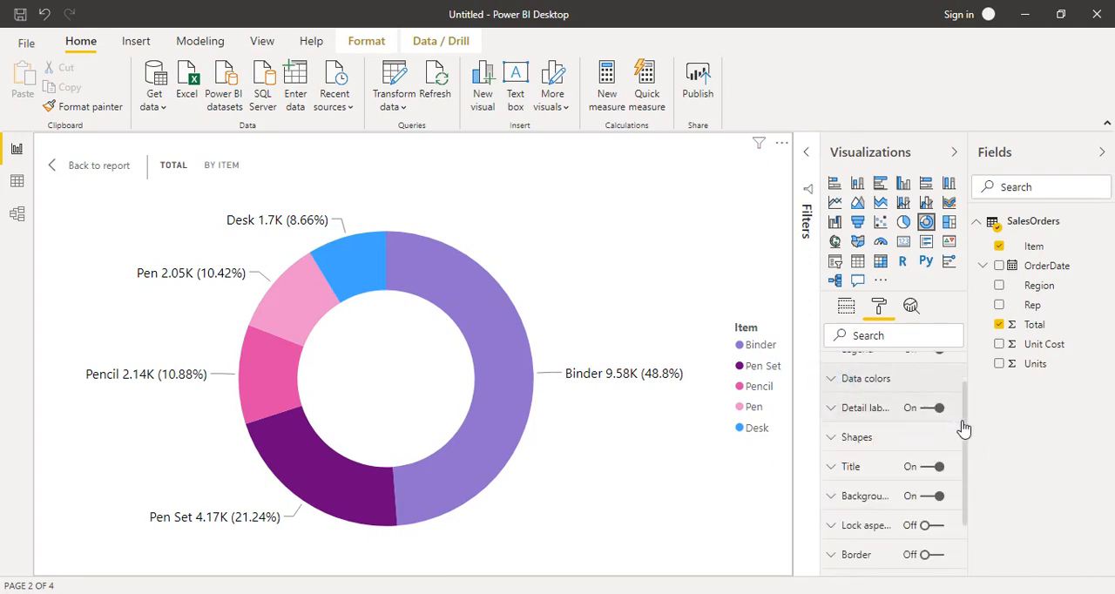
Set the inner radius of the donut chart's shape to 28
click(833, 438)
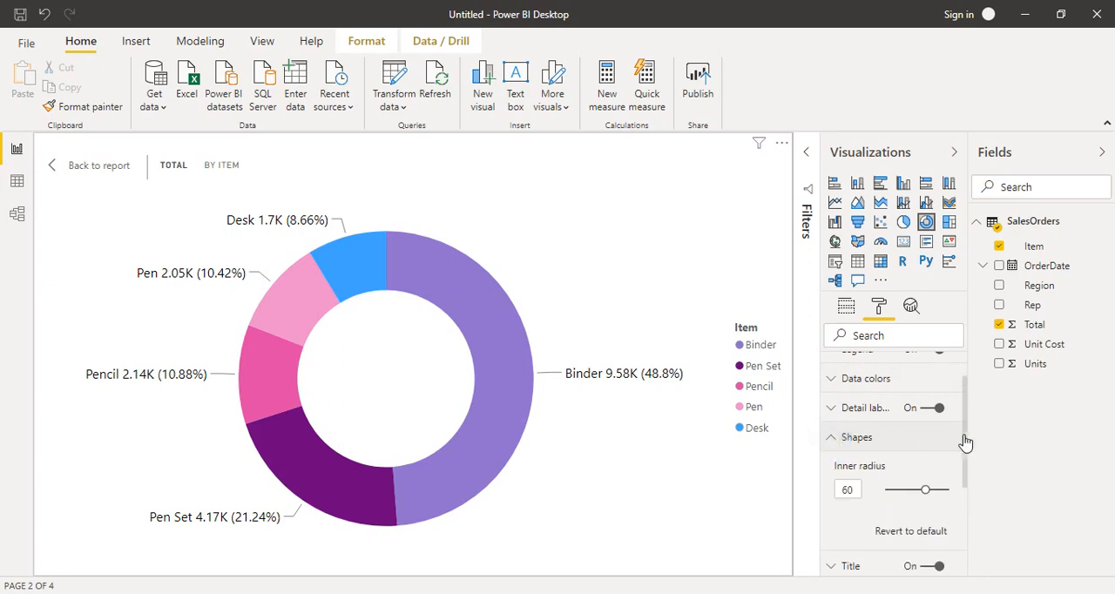
scroll(964, 445, down, 1)
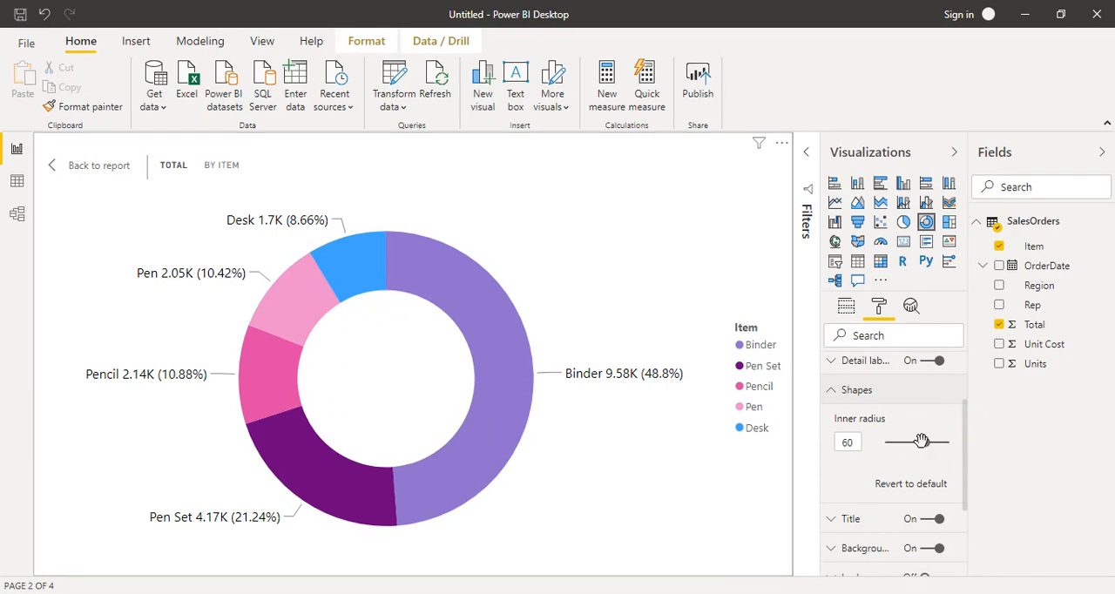
drag(921, 442, 882, 464)
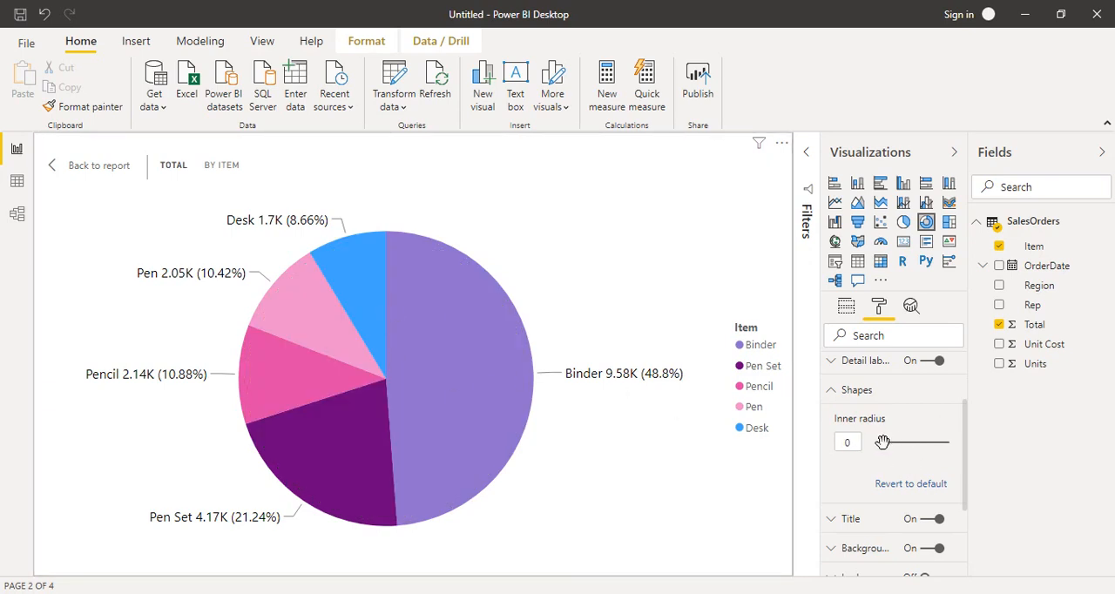
drag(883, 442, 903, 444)
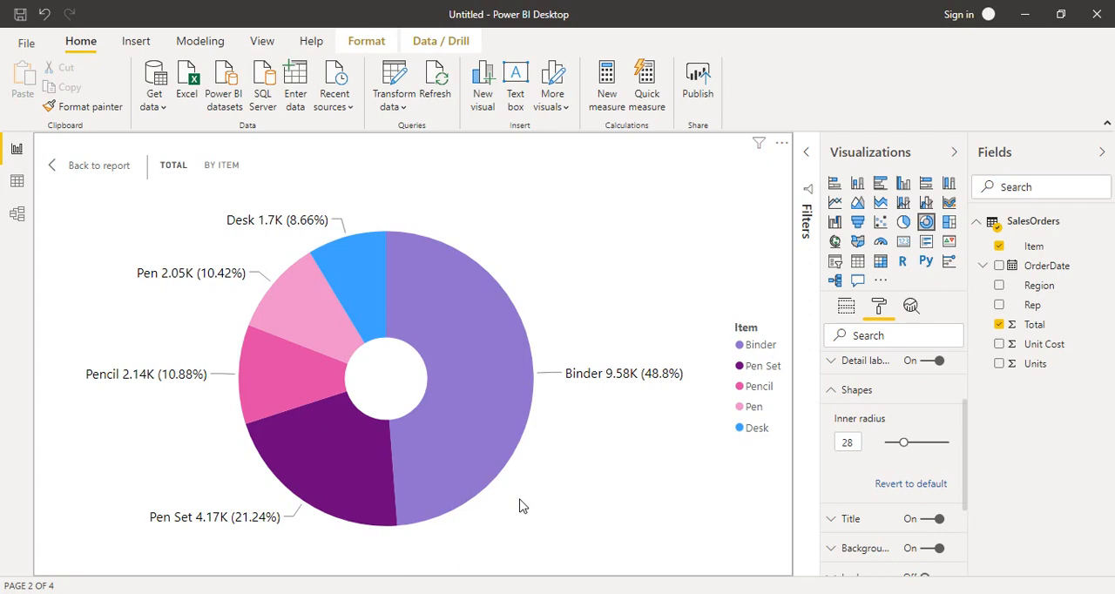
click(833, 397)
Change the donut chart's title text to "Total's Chart"
click(832, 421)
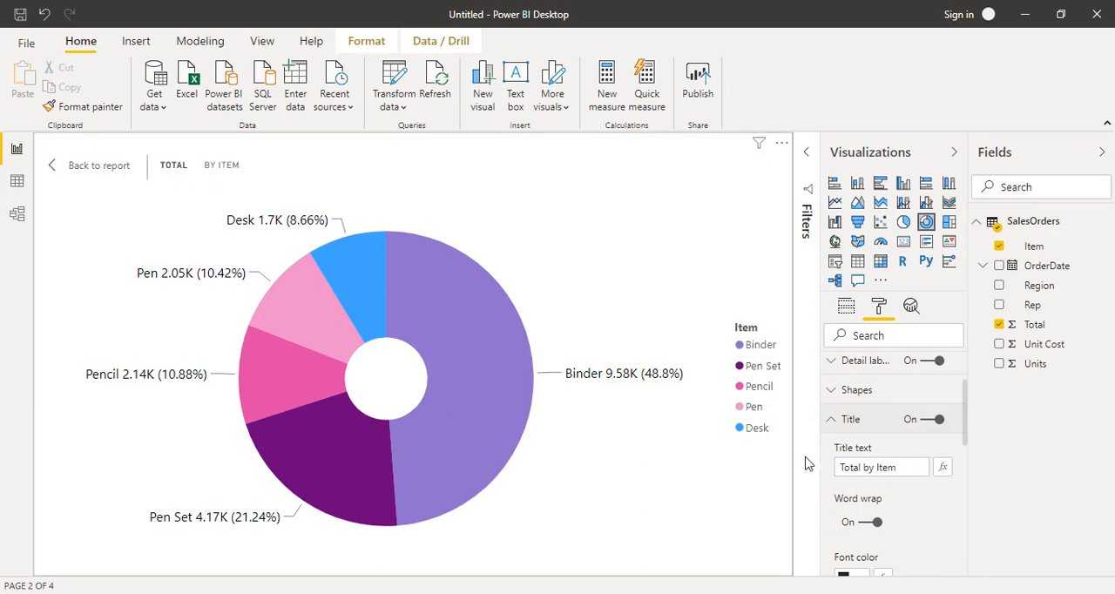
drag(897, 468, 805, 468)
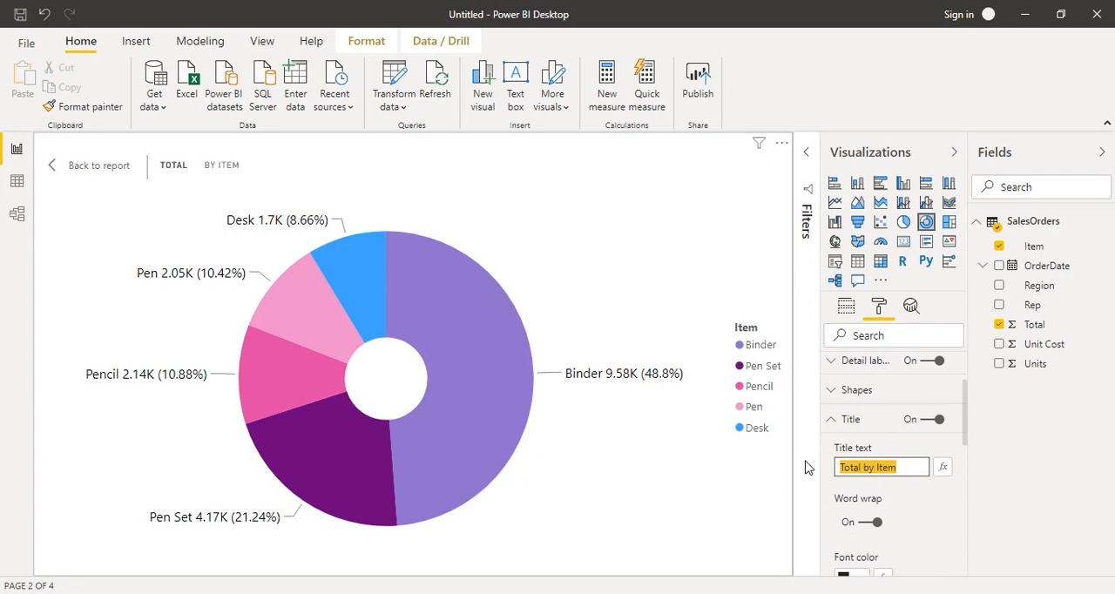
text(T)
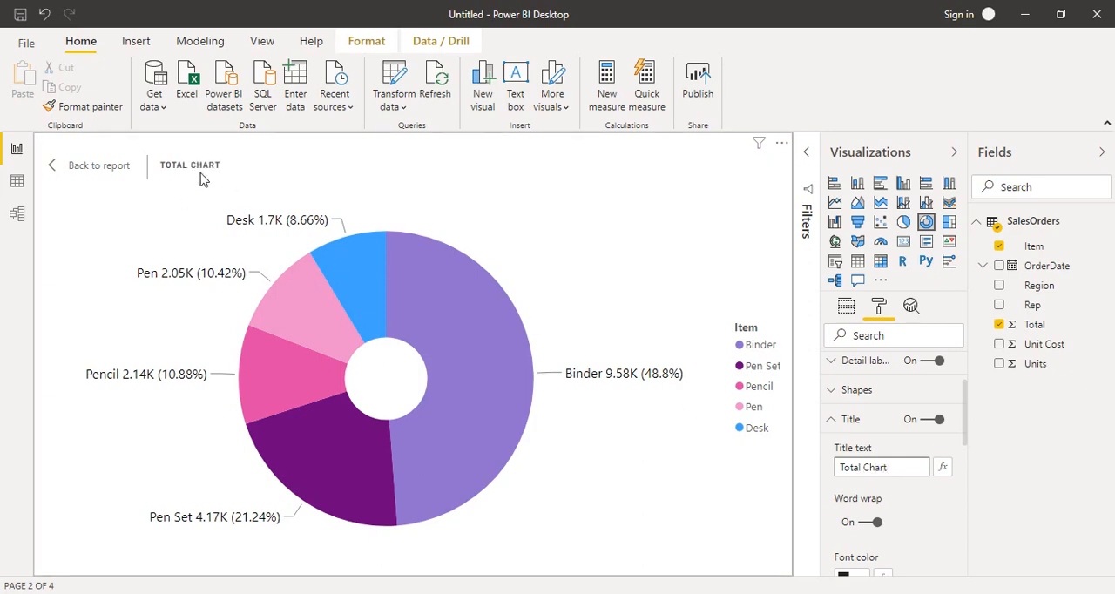
click(862, 468)
text('s)
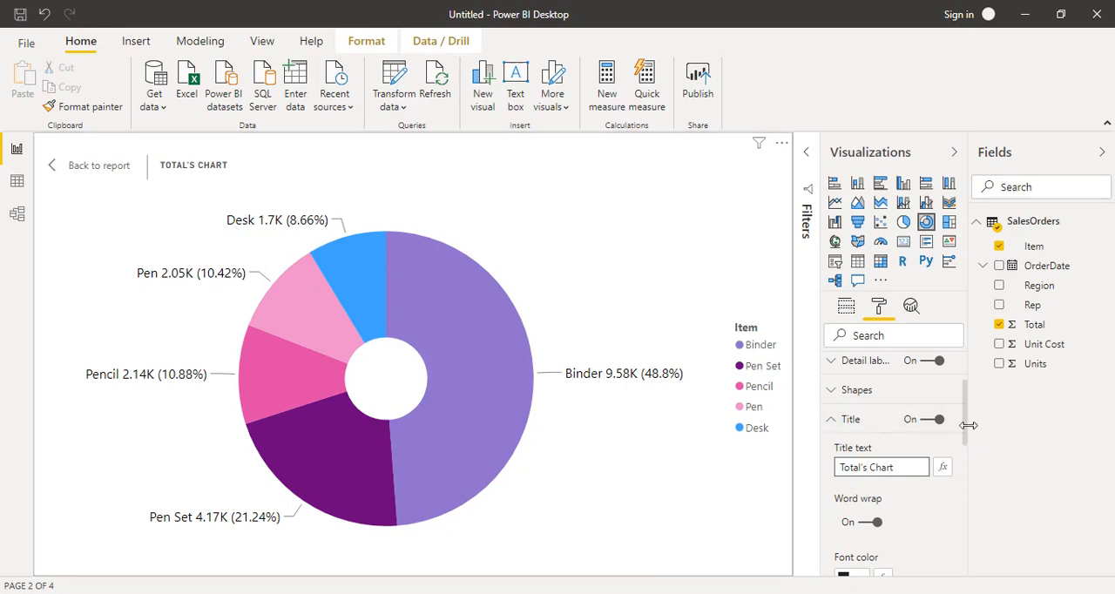
Center the chart title and set its text size to 17 pt
drag(963, 418, 967, 503)
click(866, 421)
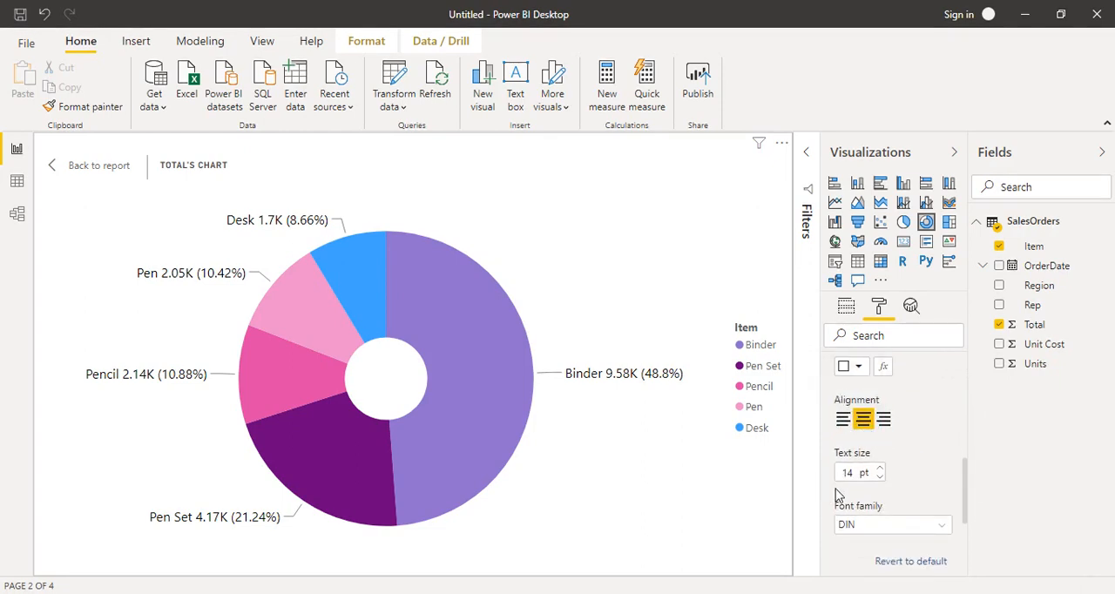
click(880, 469)
click(880, 469)
click(880, 469)
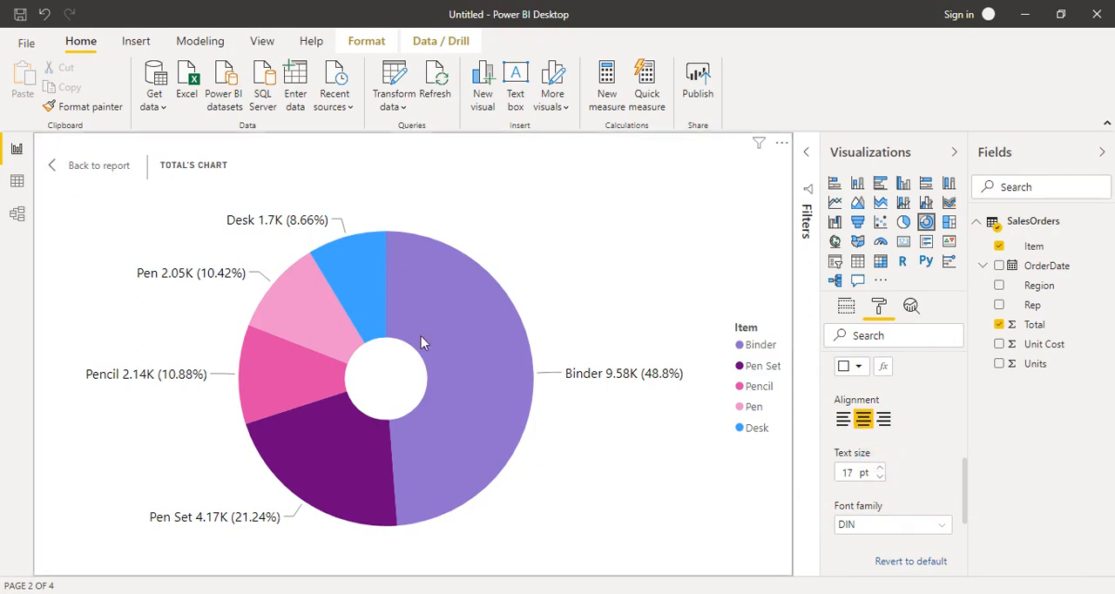
drag(963, 480, 943, 413)
click(830, 373)
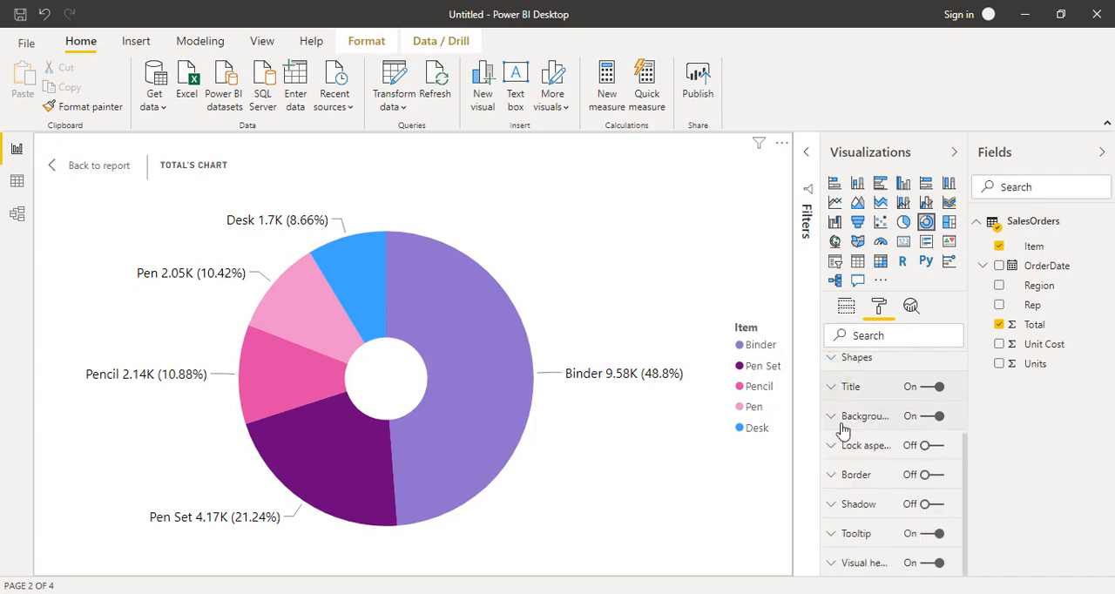
Try a light blue background for the donut chart, and settle on the lightest pink theme shade
click(832, 422)
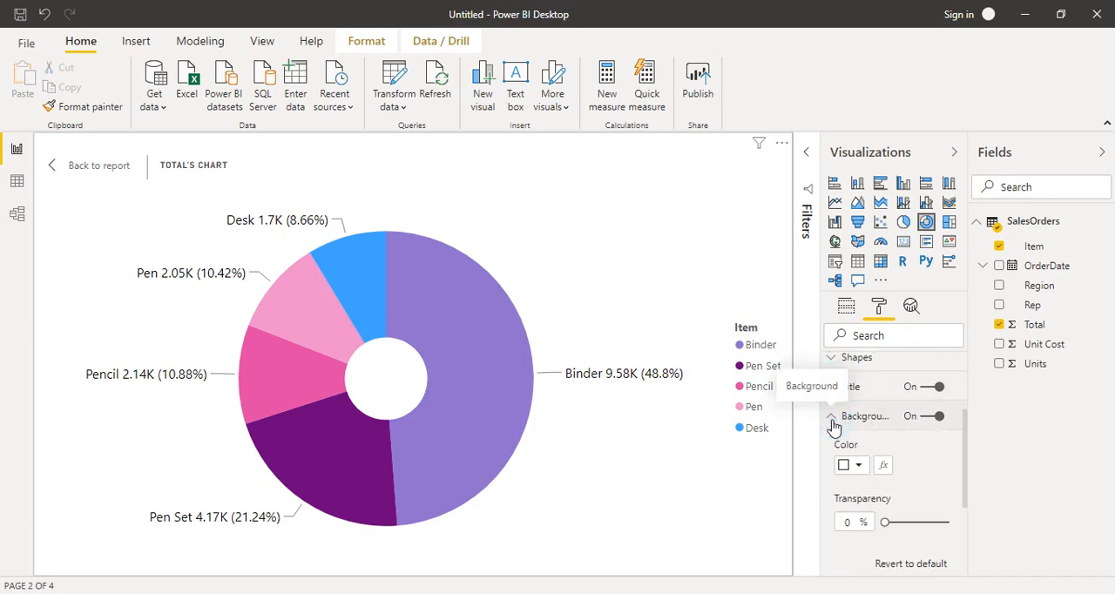
click(852, 465)
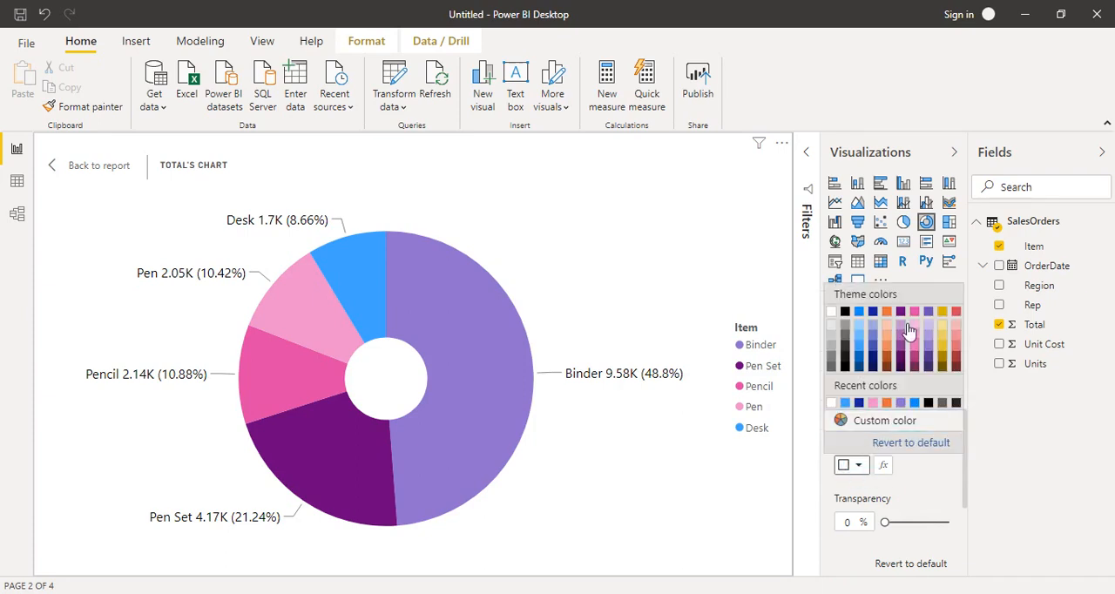
click(863, 343)
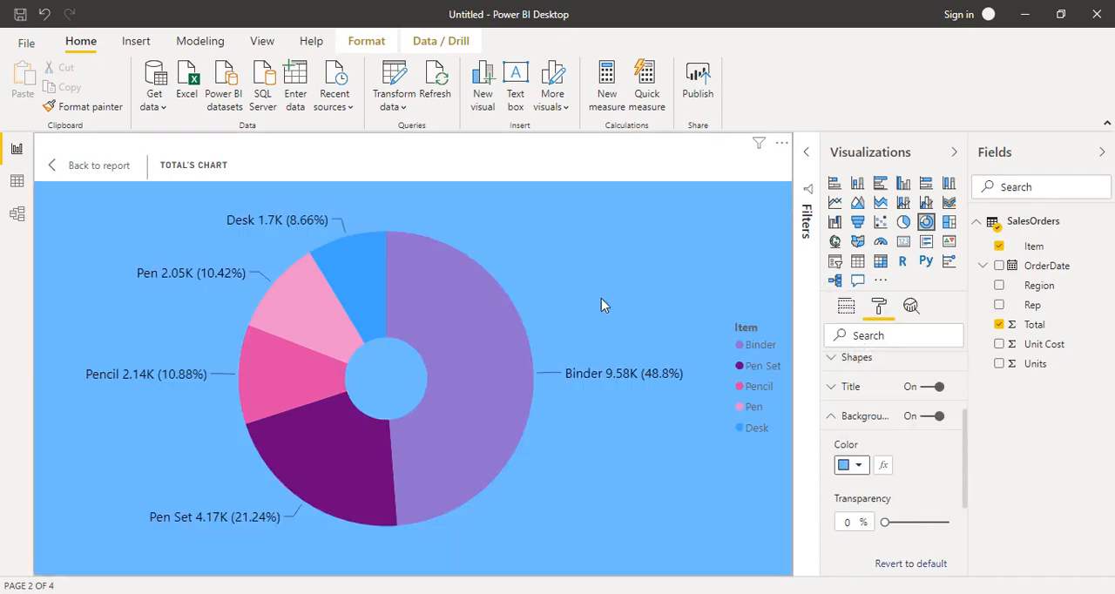
click(861, 468)
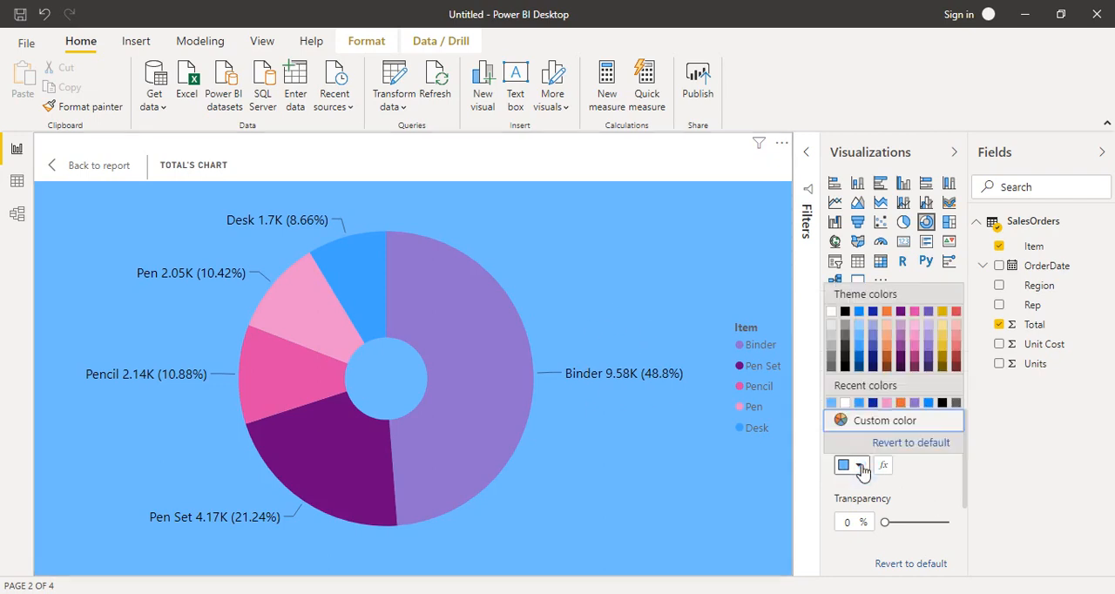
click(916, 324)
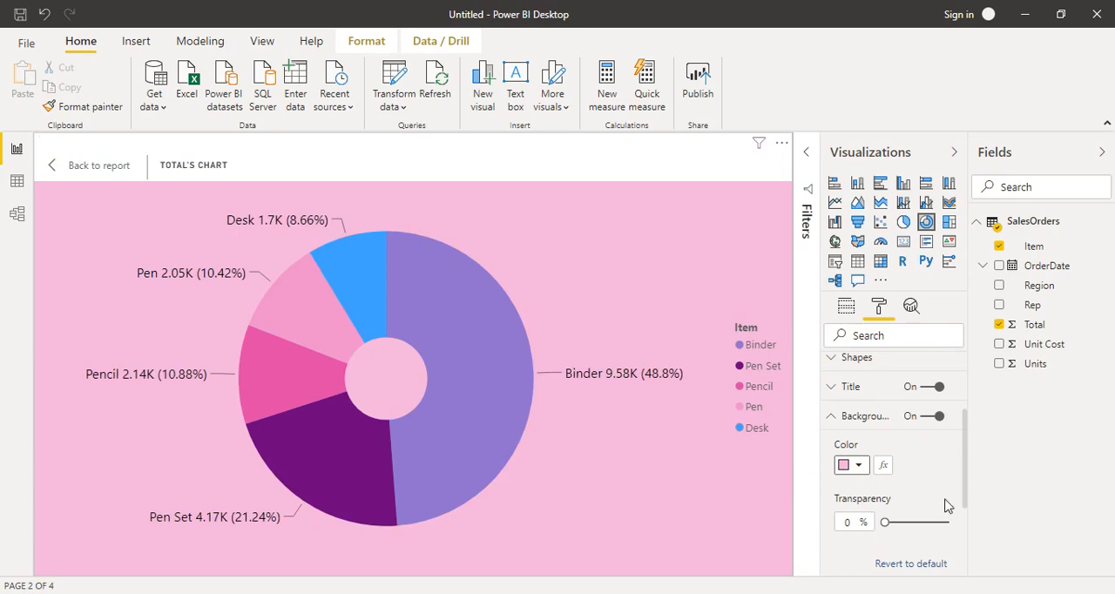
click(832, 415)
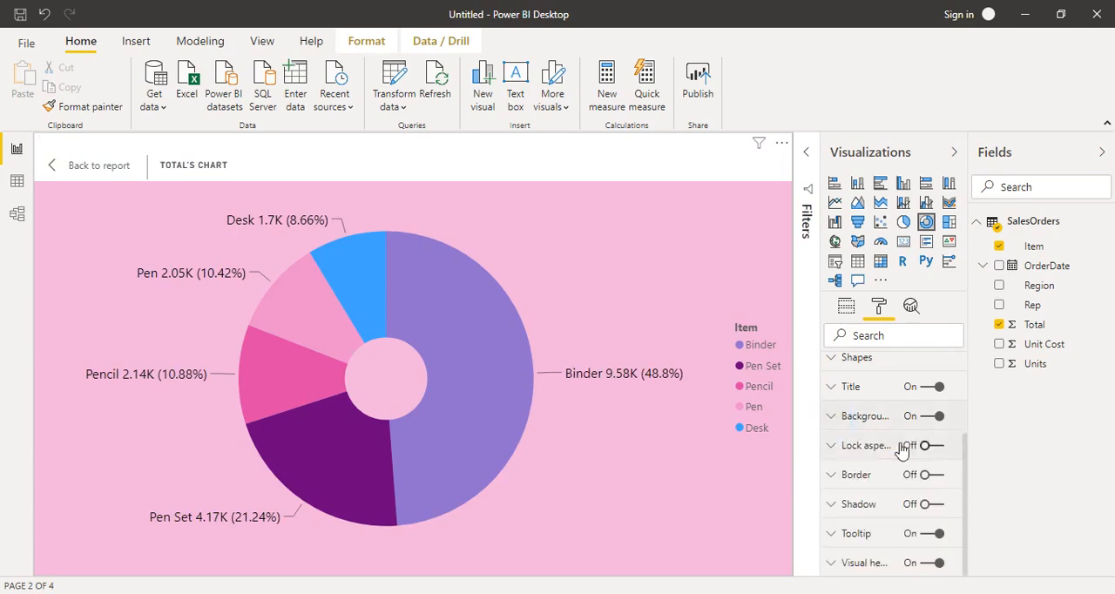
Turn on the donut chart's border and give it a corner radius of 18 px
click(831, 476)
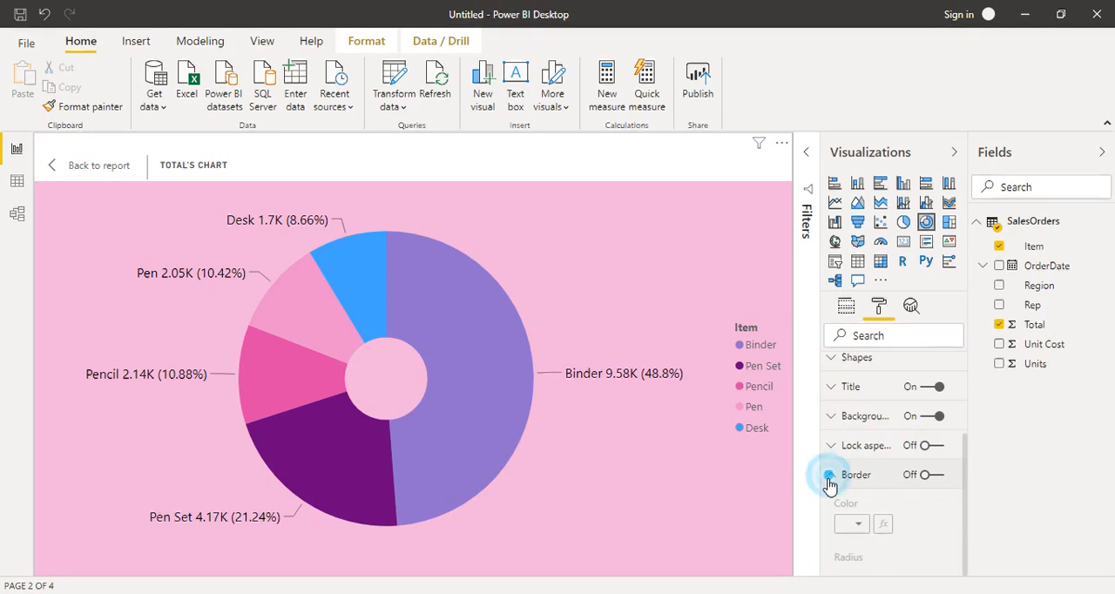
click(933, 475)
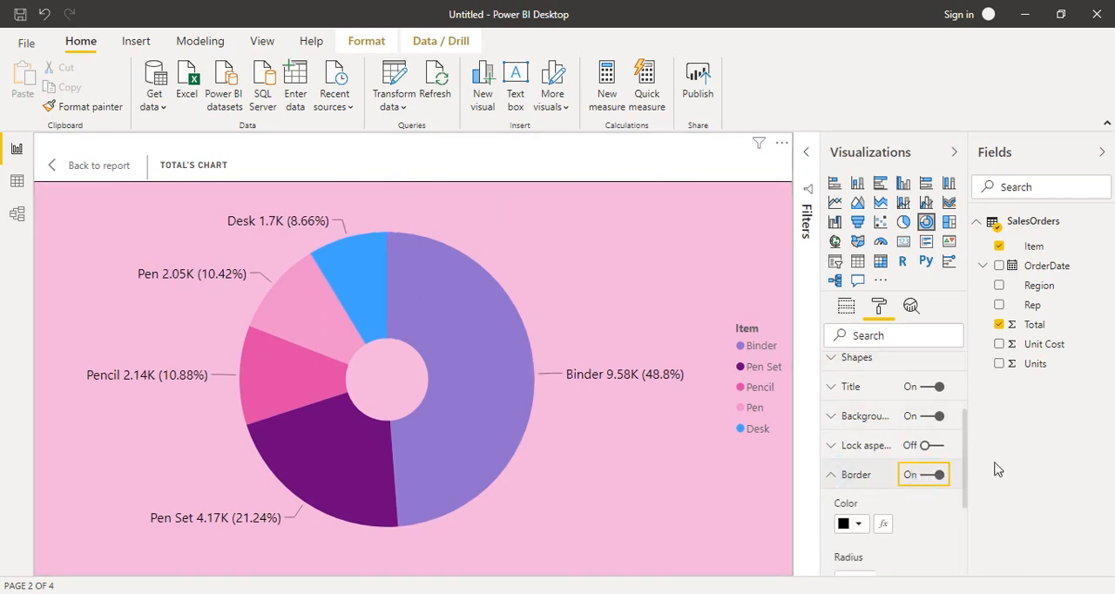
drag(963, 433, 964, 433)
scroll(958, 436, down, 4)
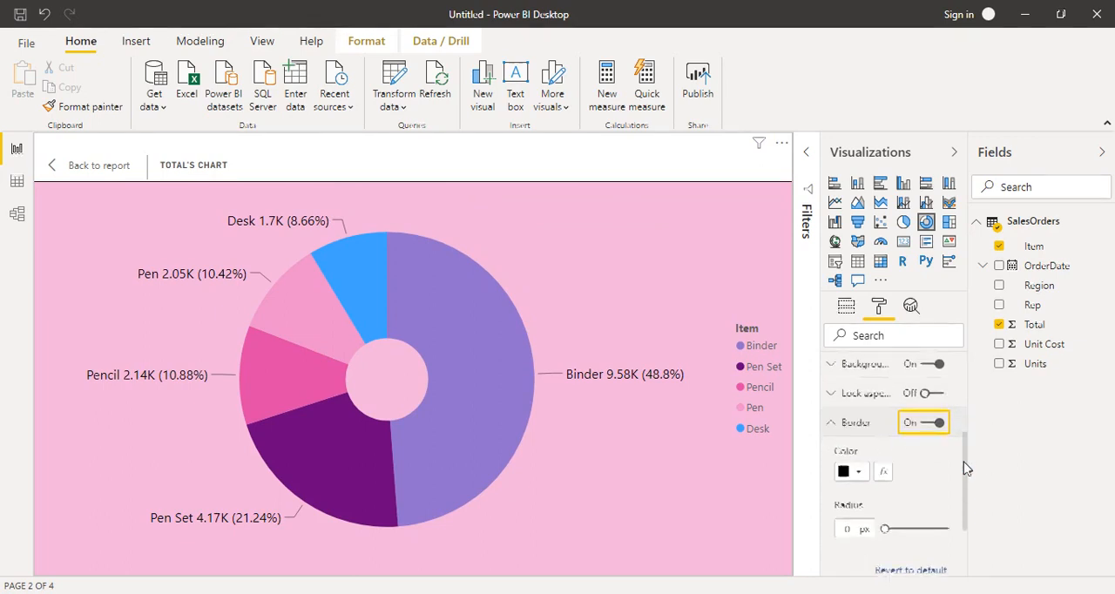
drag(886, 435, 922, 431)
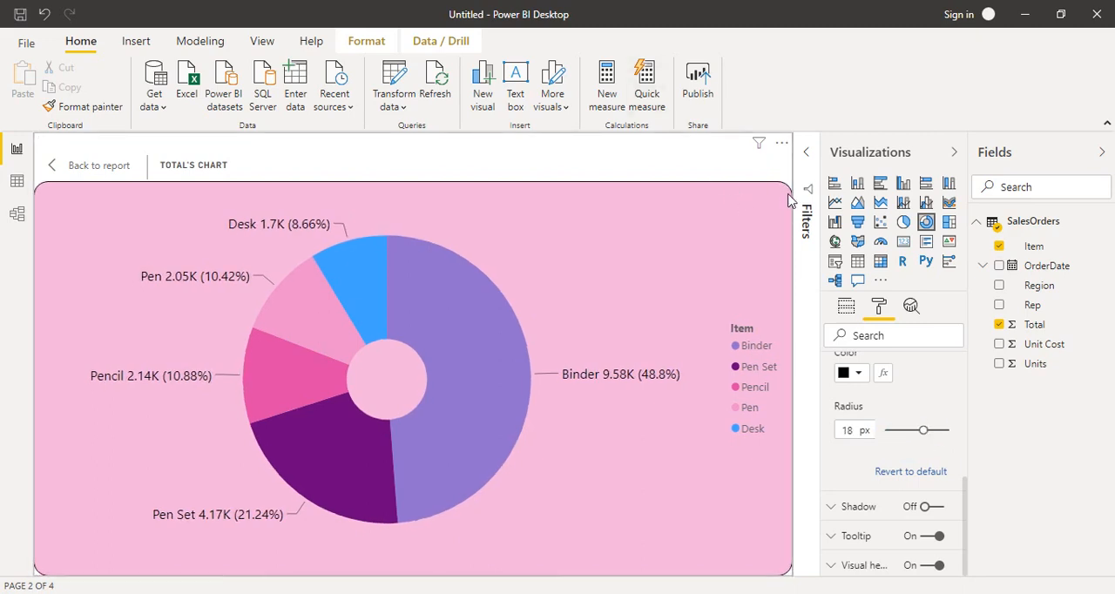
Turn on the donut chart's shadow and set its preset to Top
click(832, 508)
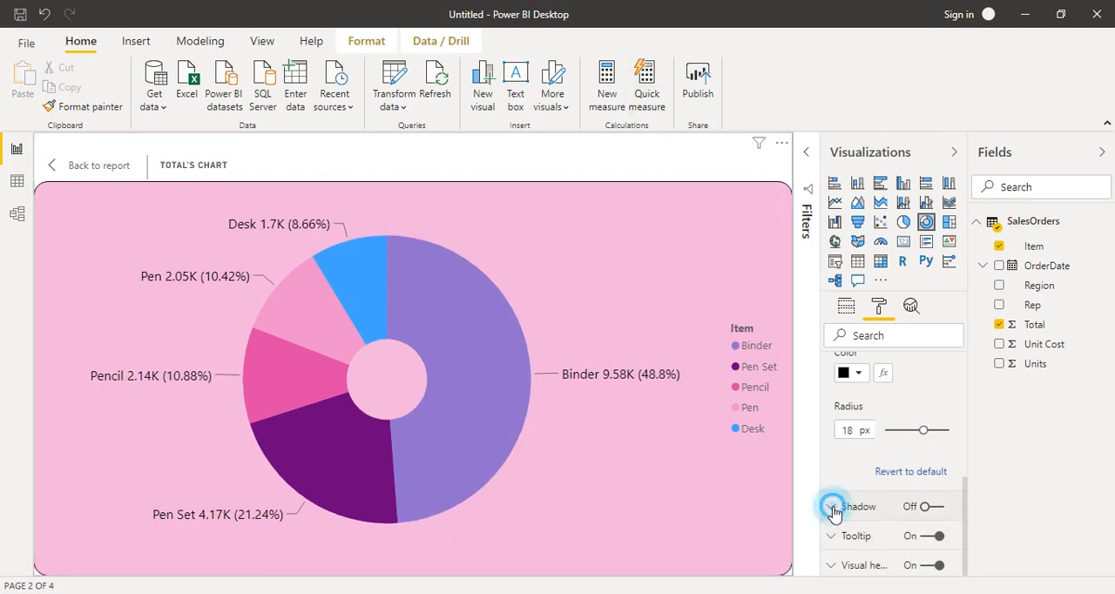
click(925, 508)
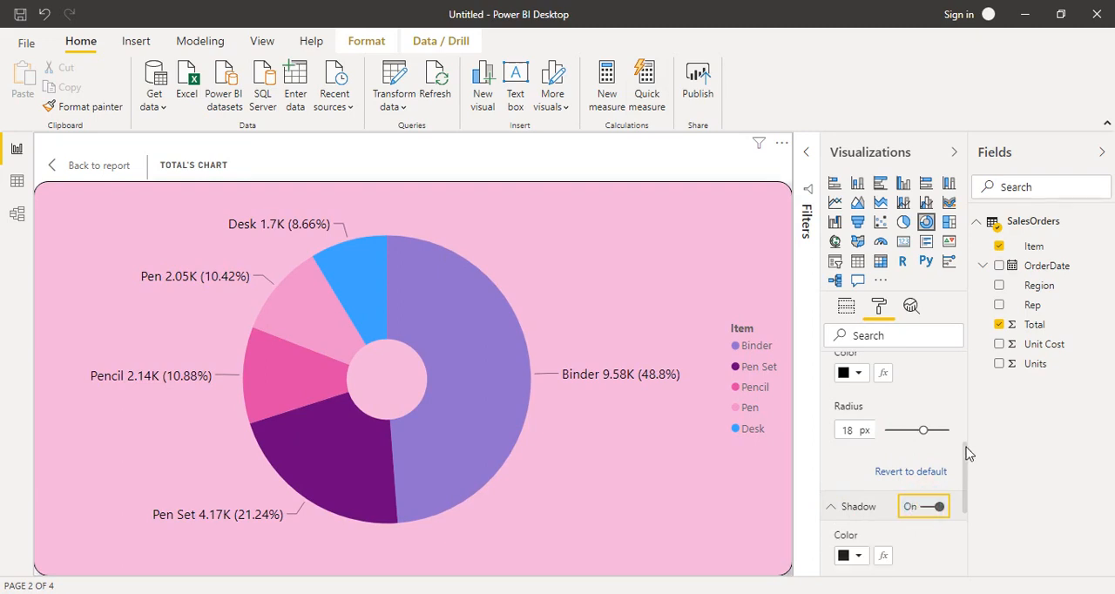
drag(967, 453, 971, 509)
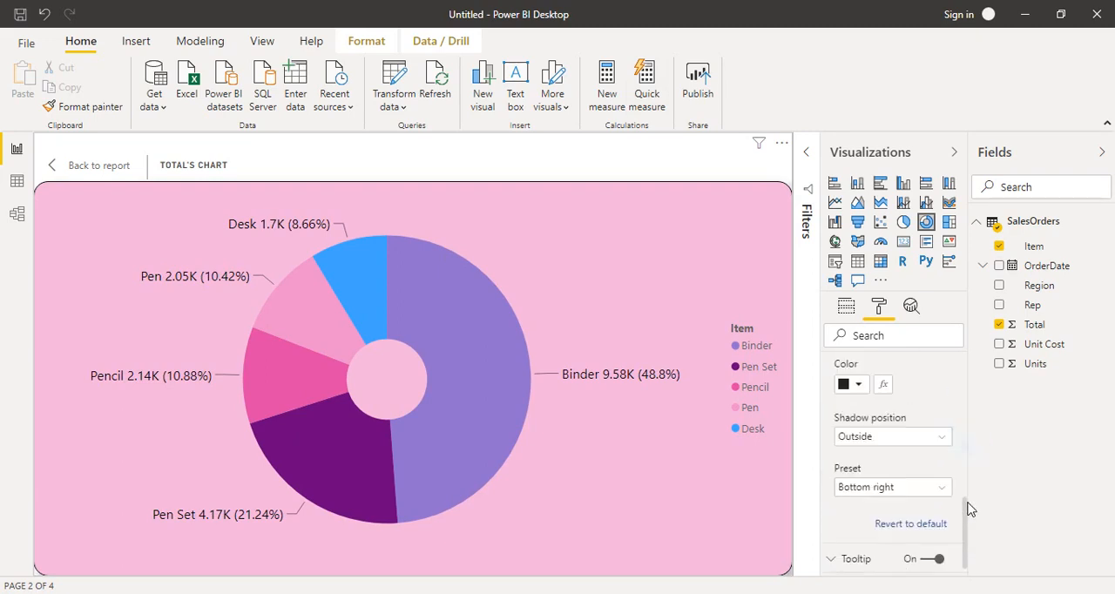
click(885, 488)
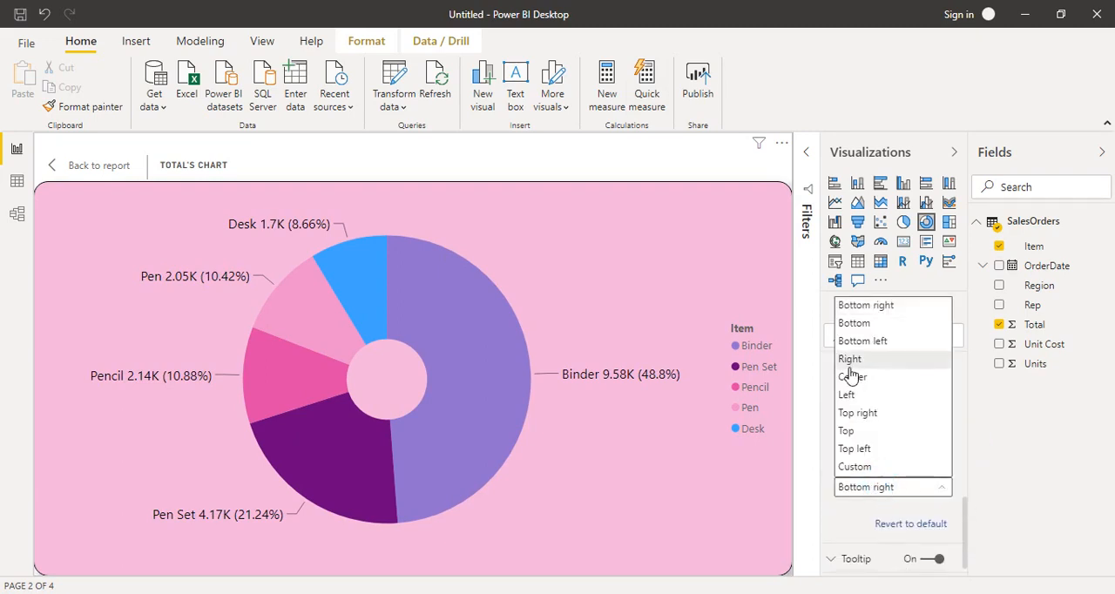
click(863, 431)
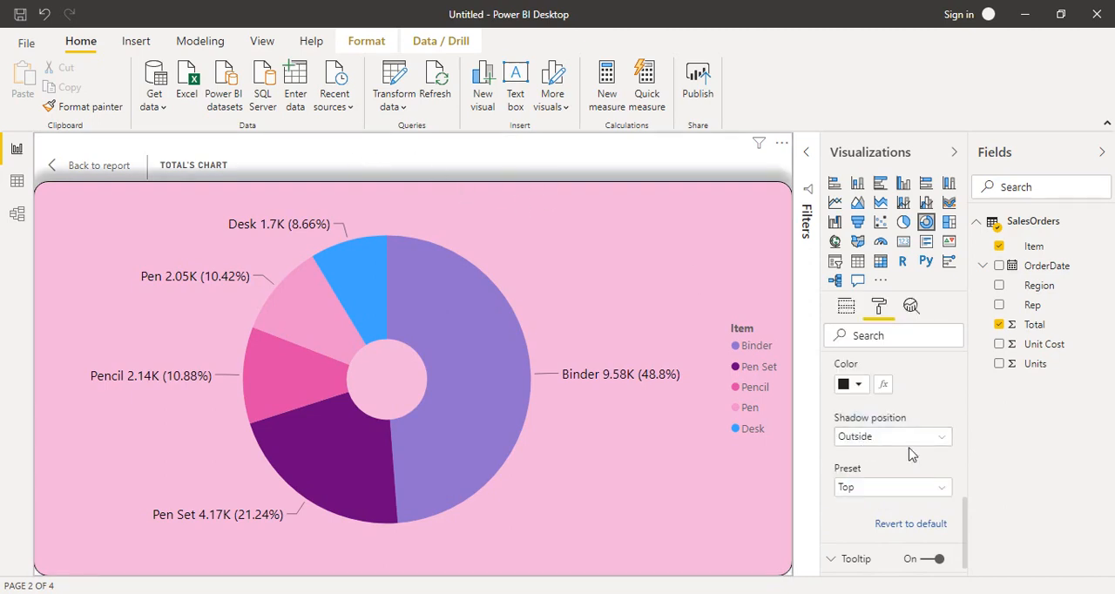
Turn off the donut chart's shadow
drag(964, 514, 946, 392)
click(939, 426)
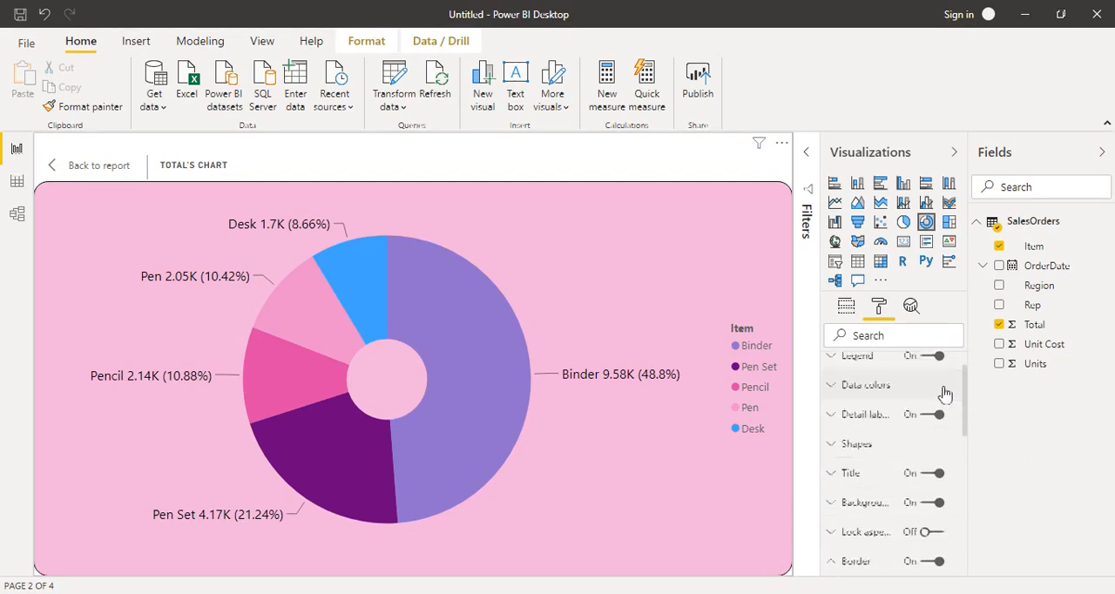
Set the label position of the donut chart's detail labels to Inside
click(831, 425)
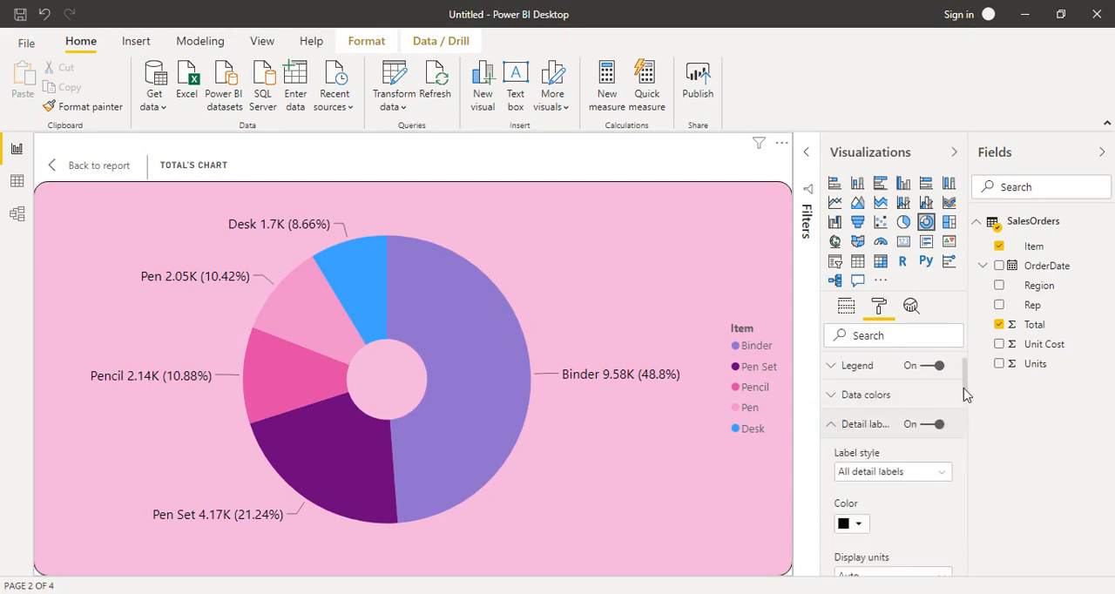
drag(965, 394, 984, 472)
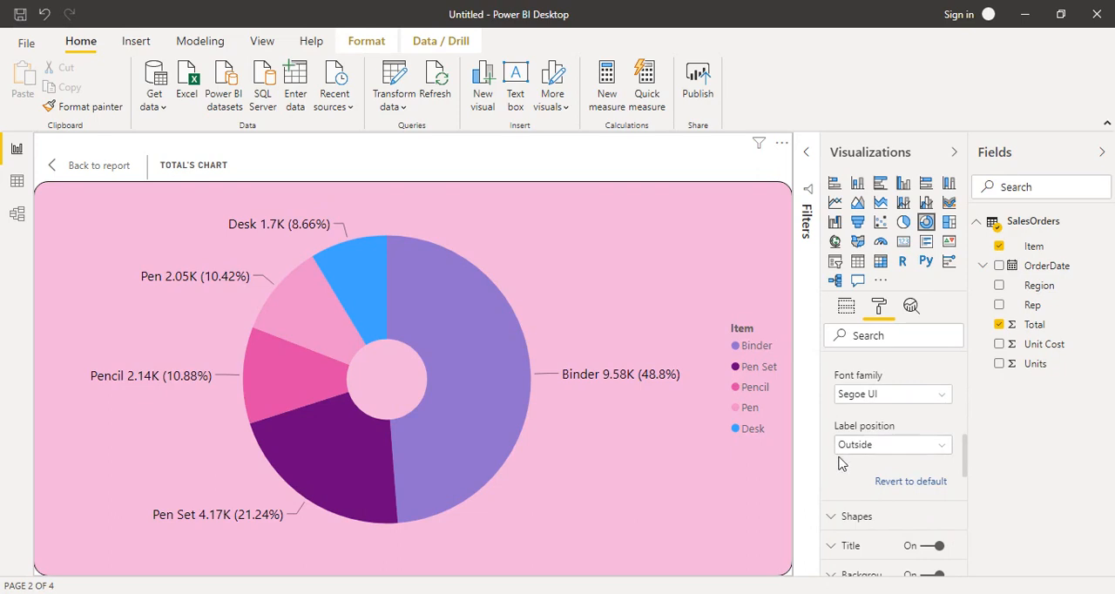
click(919, 445)
click(870, 485)
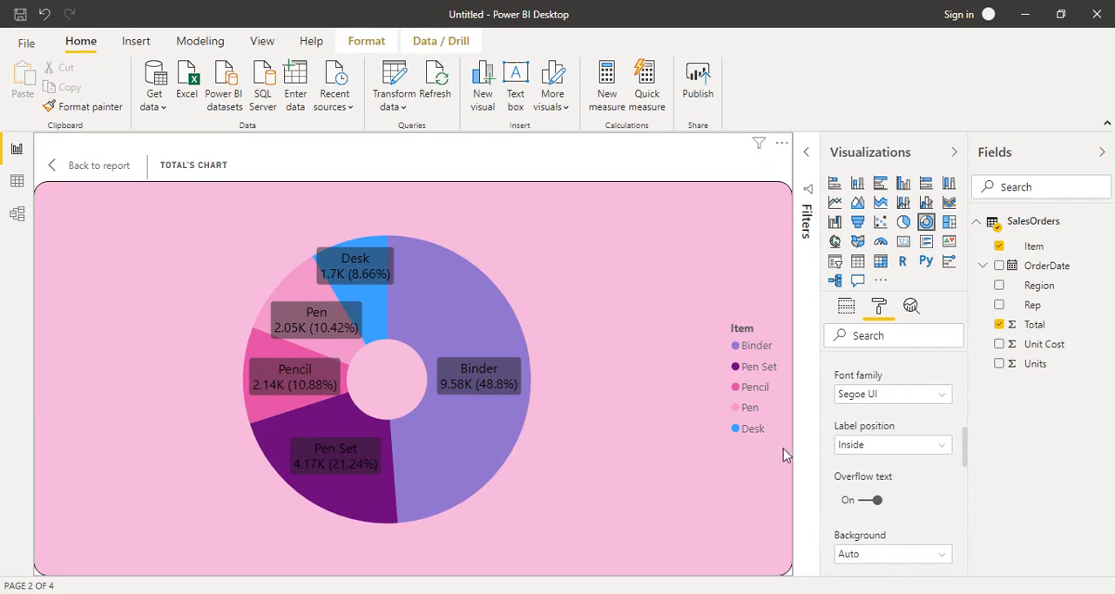
Return the detail labels' position to Outside
click(900, 444)
click(886, 463)
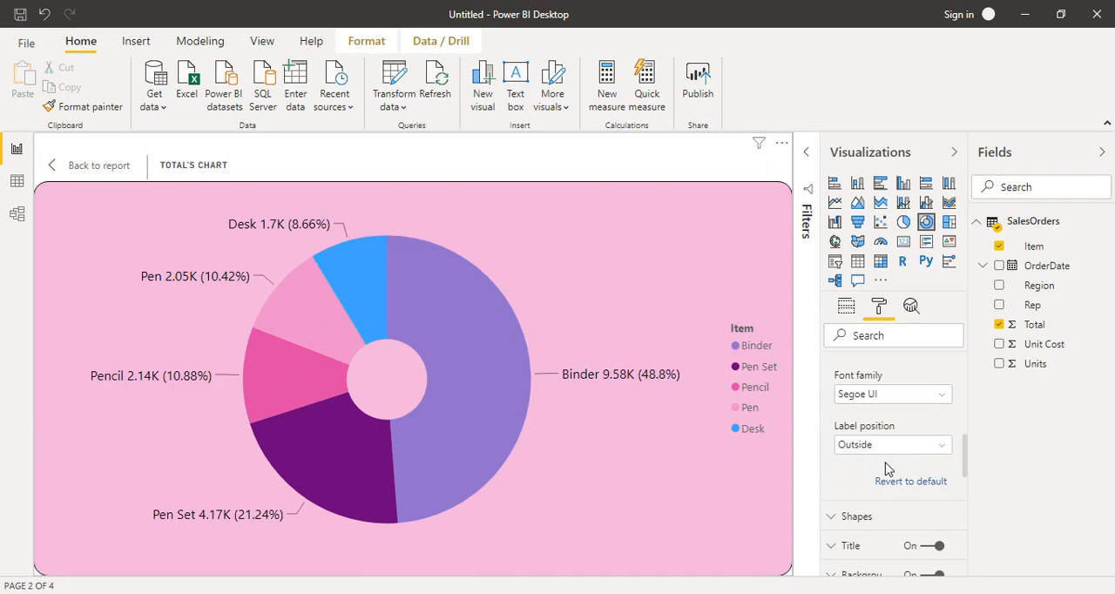
Set the position of the donut chart's legend to Right
drag(965, 457, 971, 486)
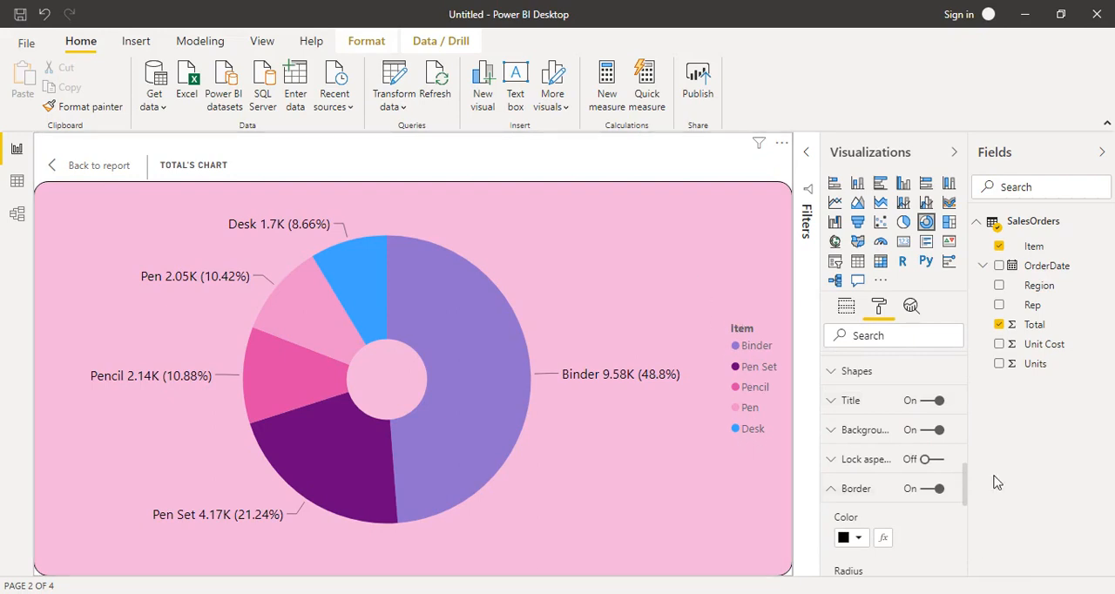
click(963, 489)
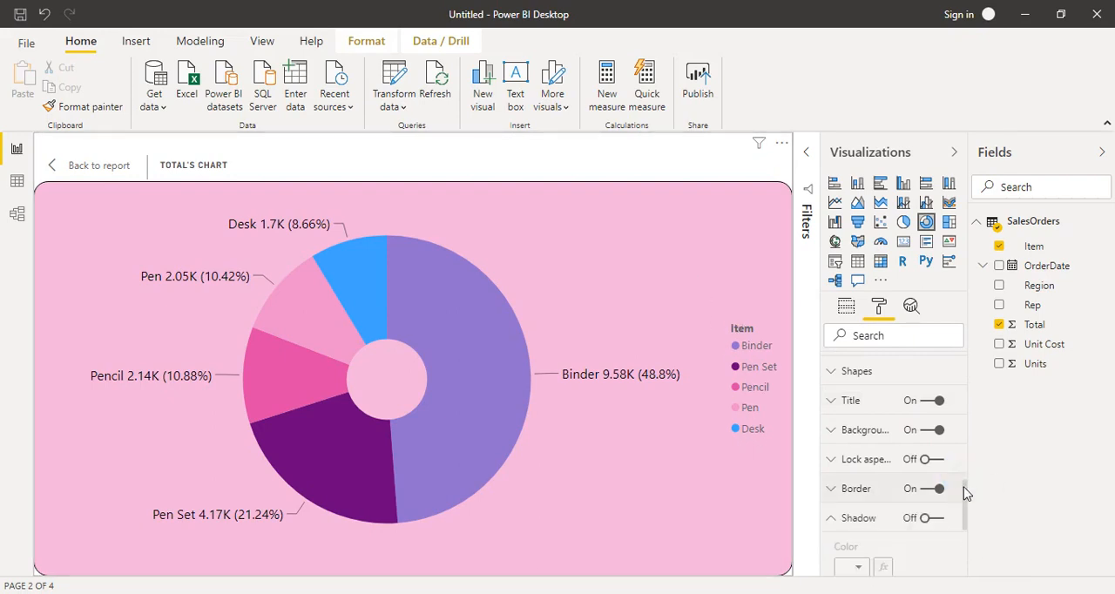
click(834, 519)
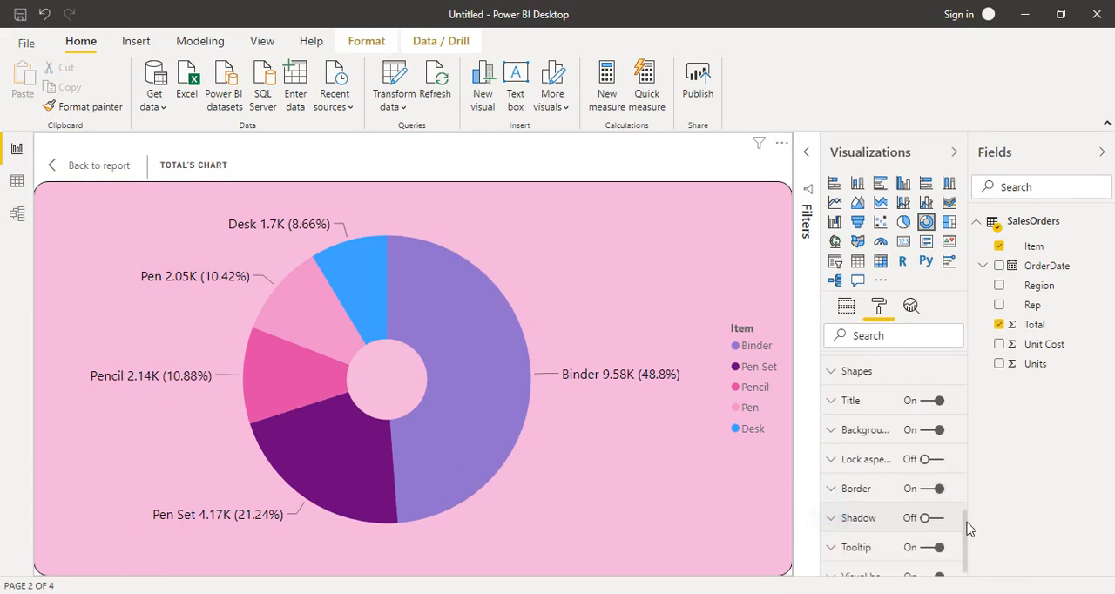
drag(966, 523, 946, 369)
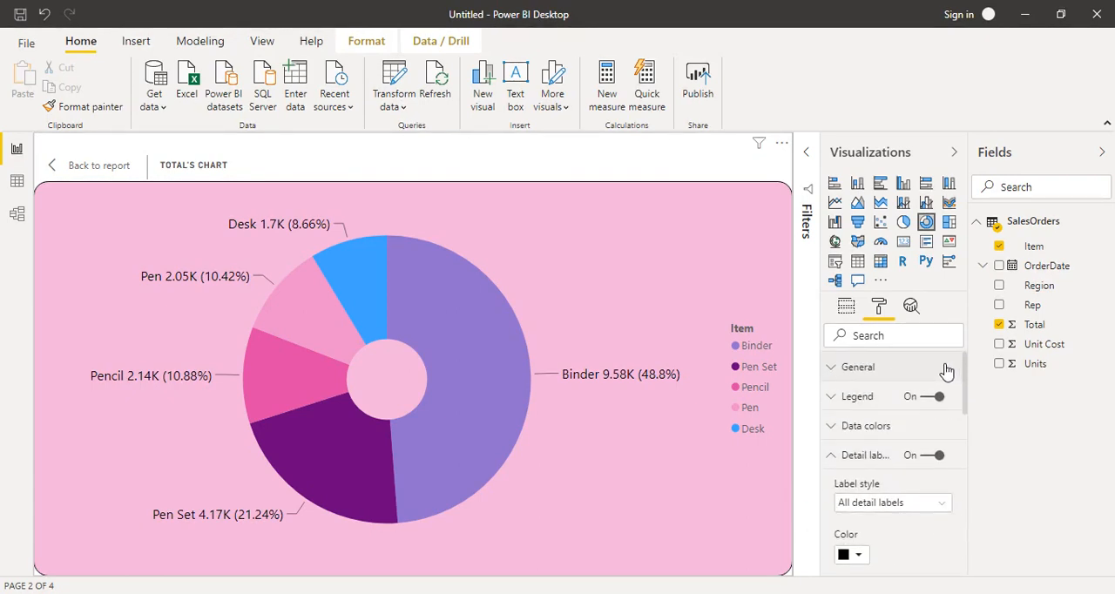
click(832, 398)
scroll(966, 385, down, 1)
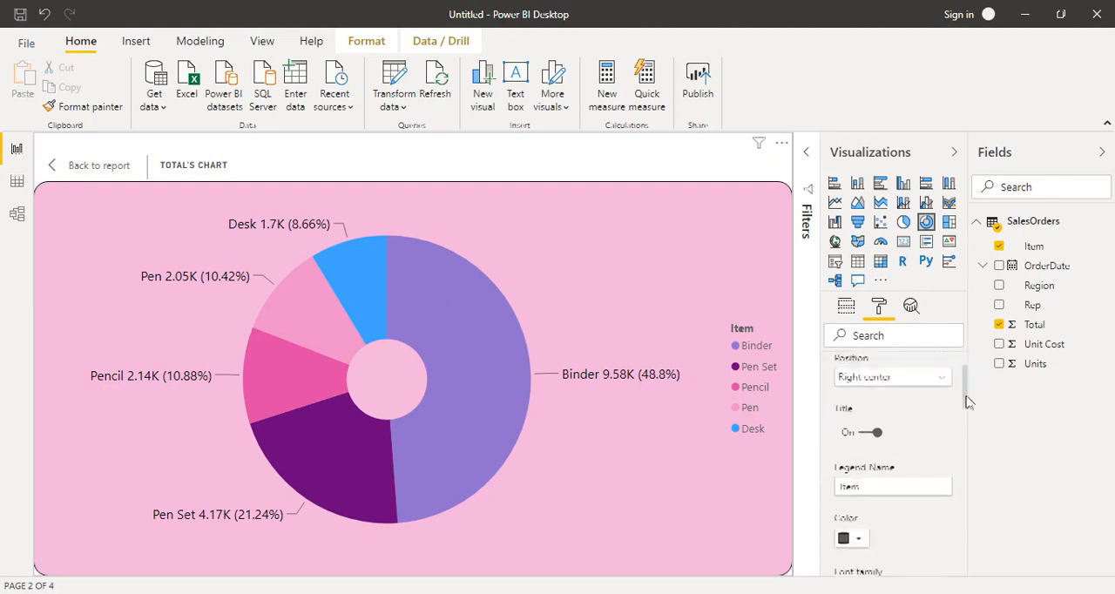
click(941, 407)
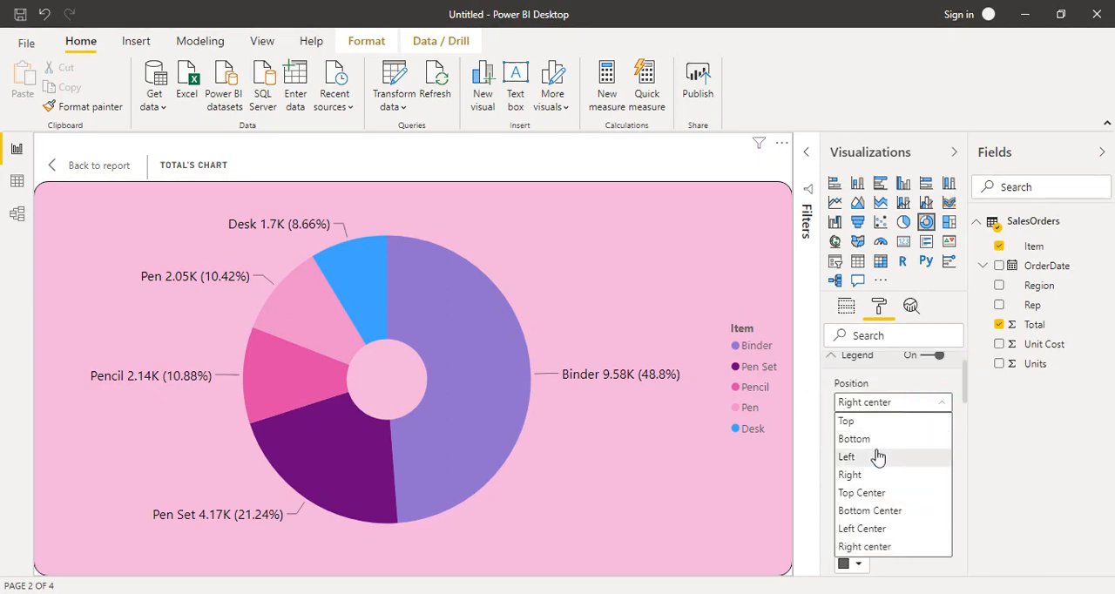
click(863, 476)
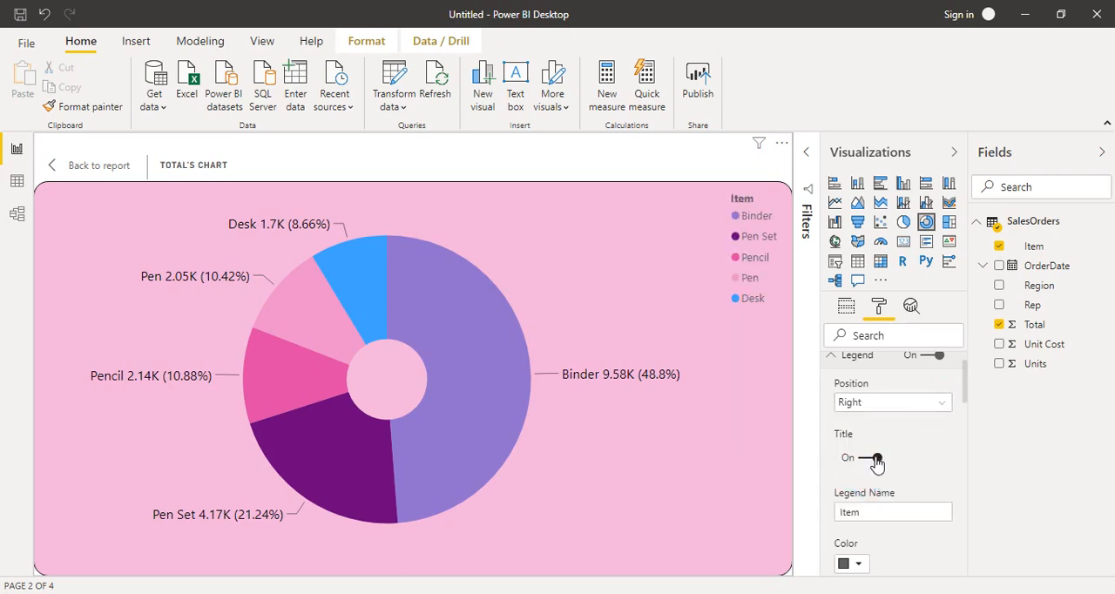
Turn off the donut chart's legend title and set the legend text color to a darker gray
click(876, 460)
click(873, 458)
drag(966, 388, 965, 416)
click(852, 375)
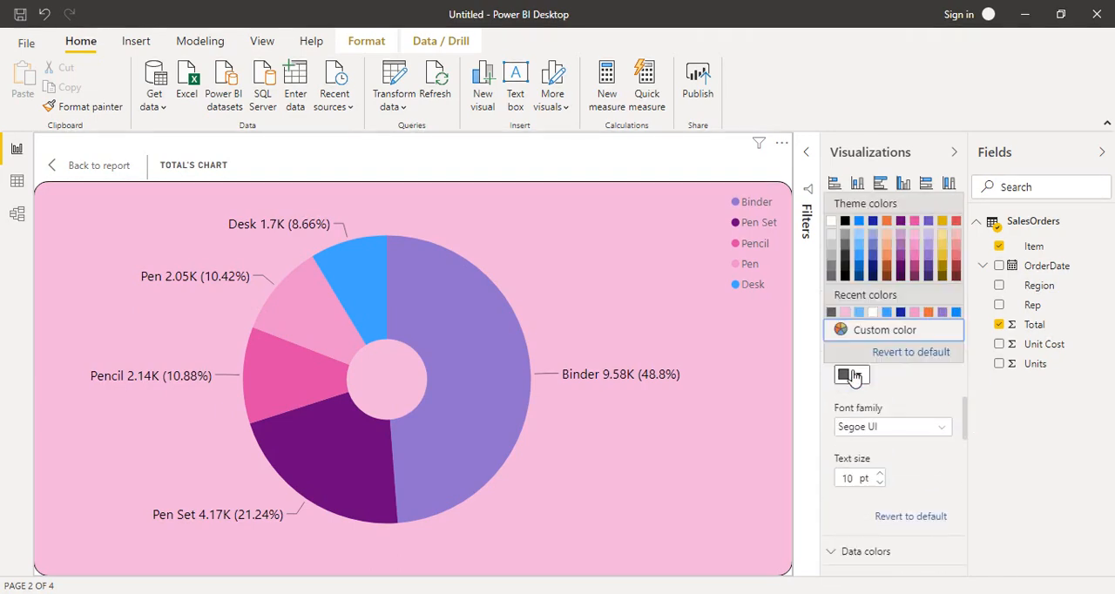
click(845, 264)
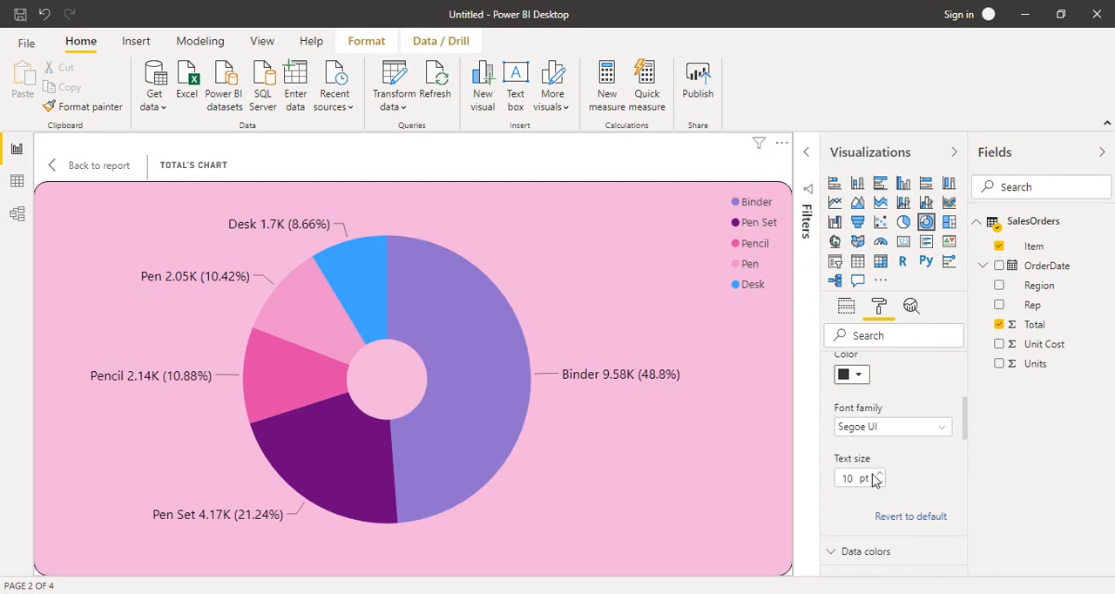
Set the legend's text size to 13 pt and collapse the legend and detail label settings
click(879, 474)
click(879, 474)
click(879, 474)
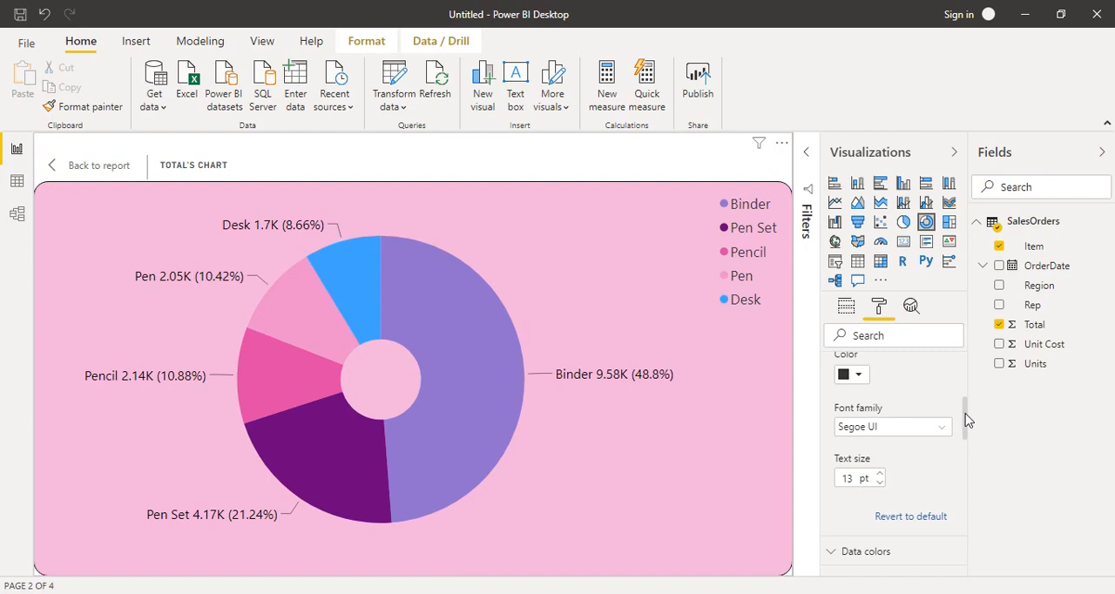
drag(967, 421, 966, 368)
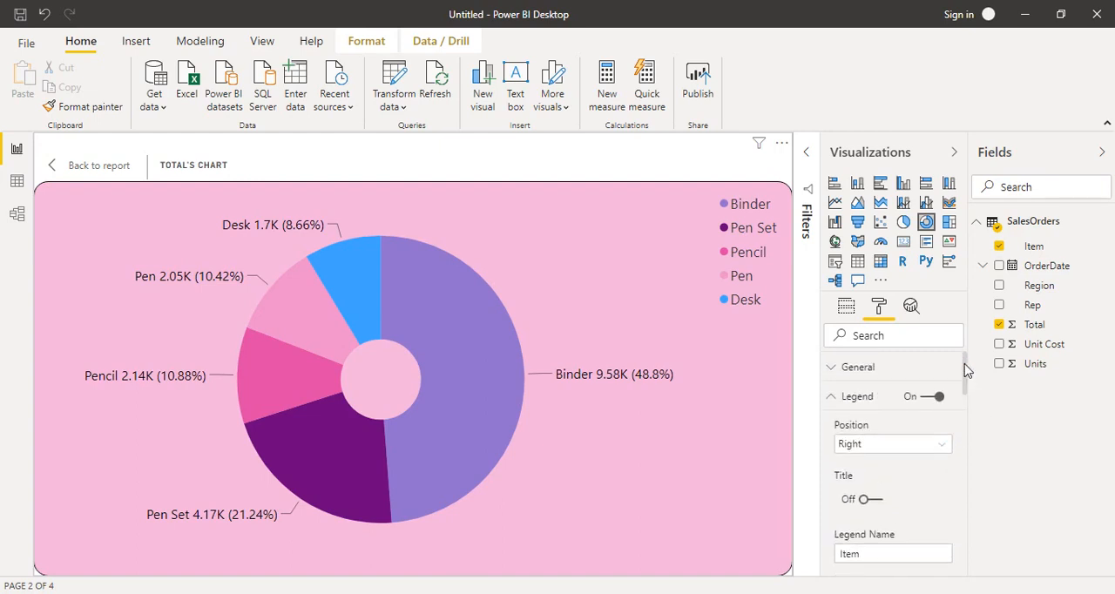
click(837, 401)
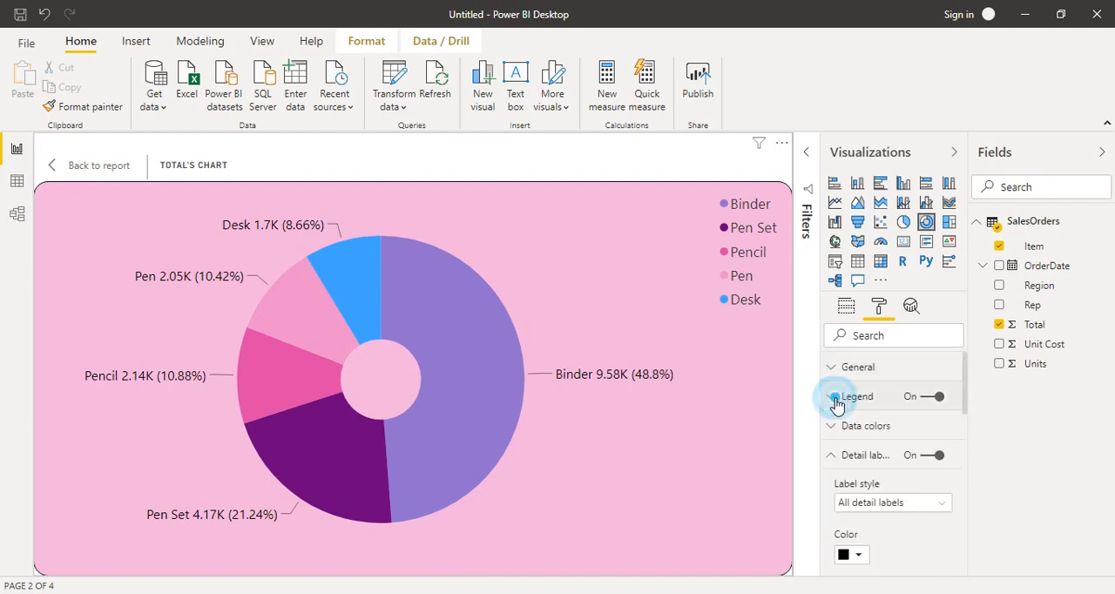
click(832, 454)
Turn off the donut chart's tooltip and return from the focused chart to the report page
mouse_move(444, 333)
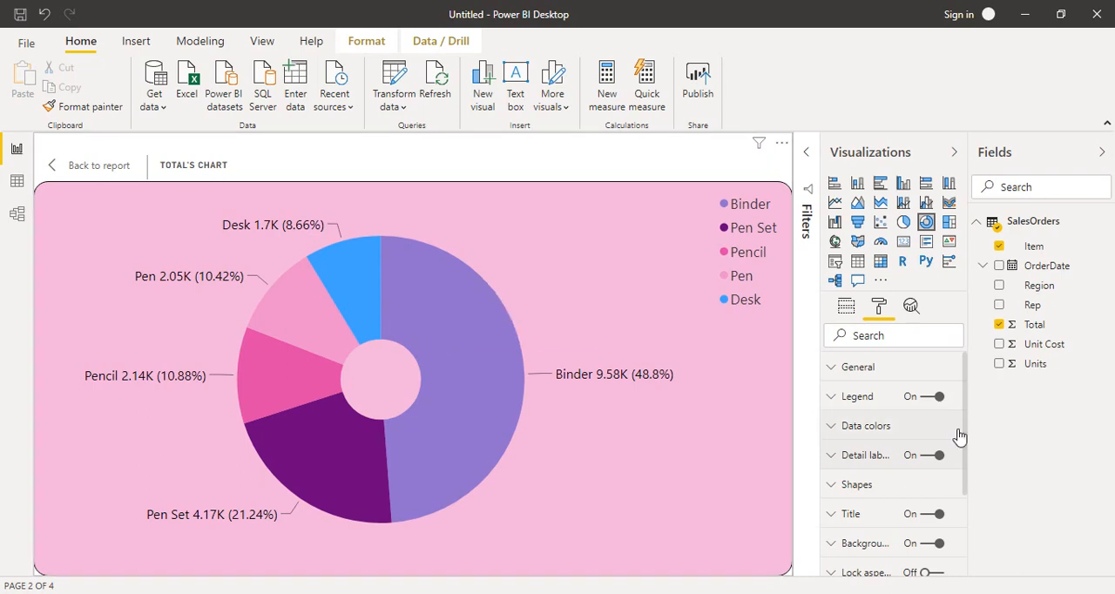
drag(967, 435, 966, 568)
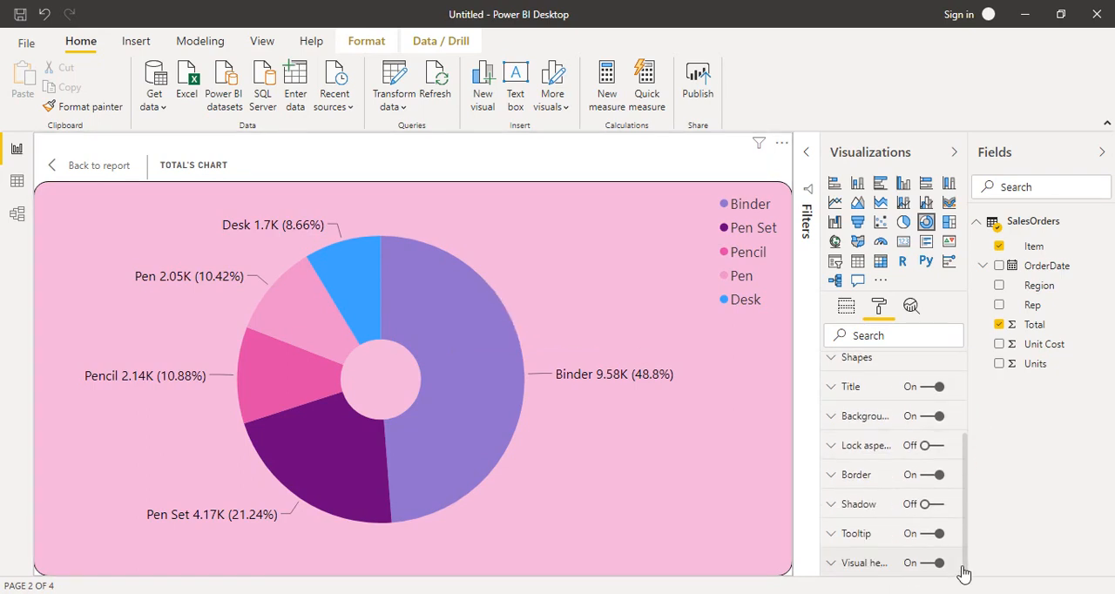
click(830, 538)
click(829, 538)
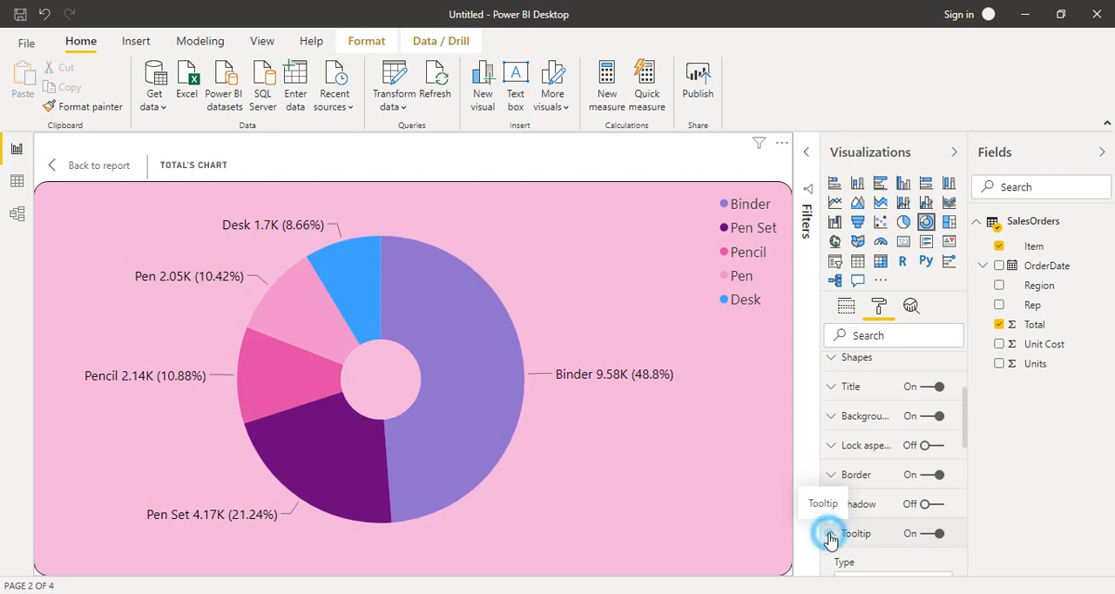
click(937, 534)
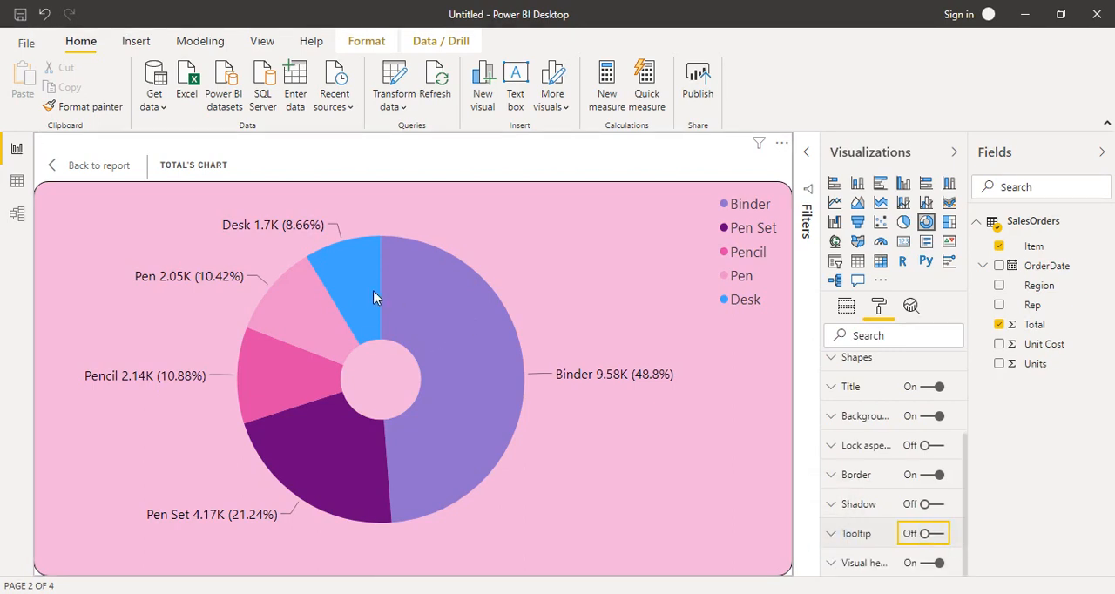
click(61, 170)
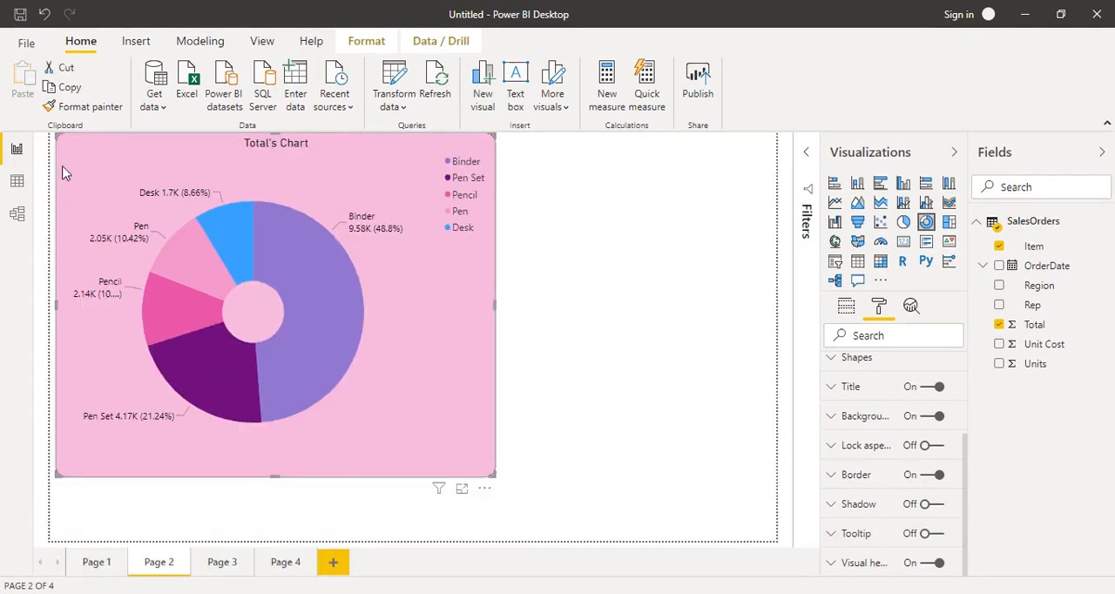
Build a funnel chart on Page 3, enlarged to cover most of the page, with Item as the group and Total as the values
click(222, 563)
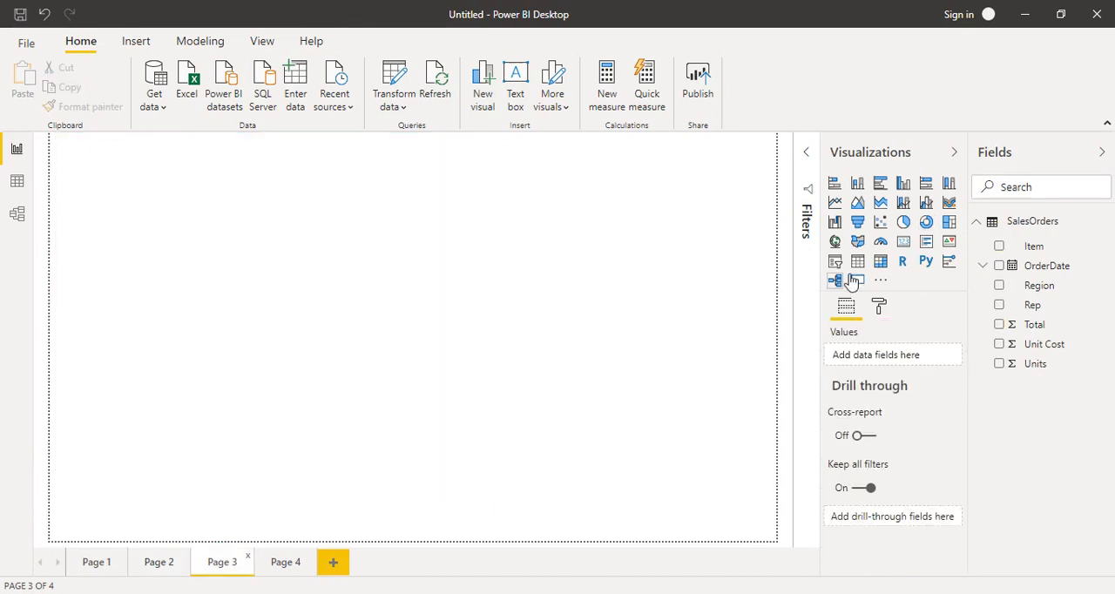
click(858, 224)
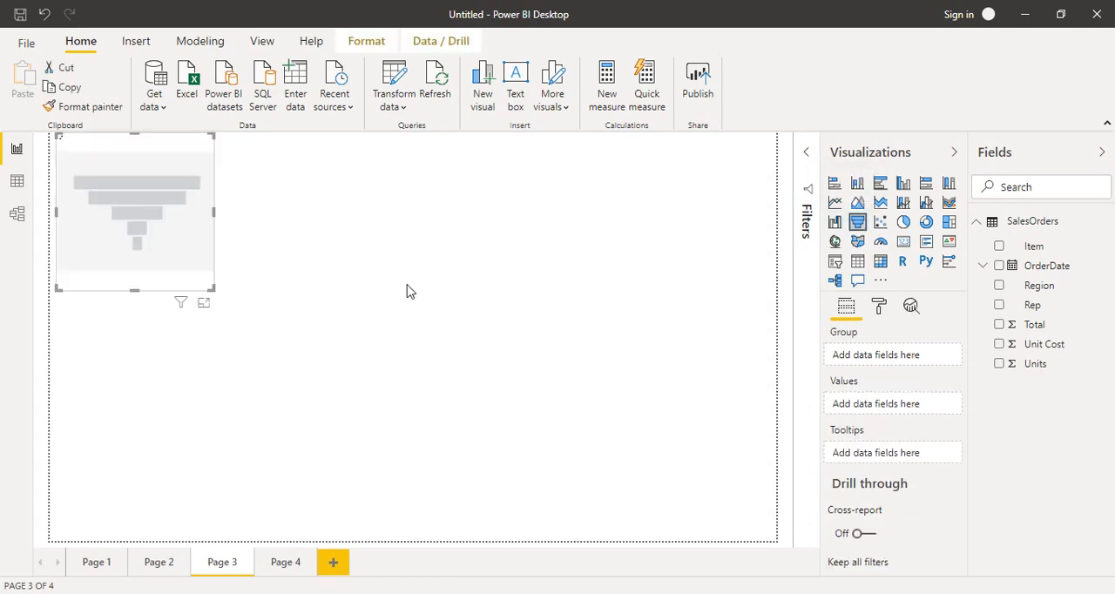
drag(211, 289, 710, 540)
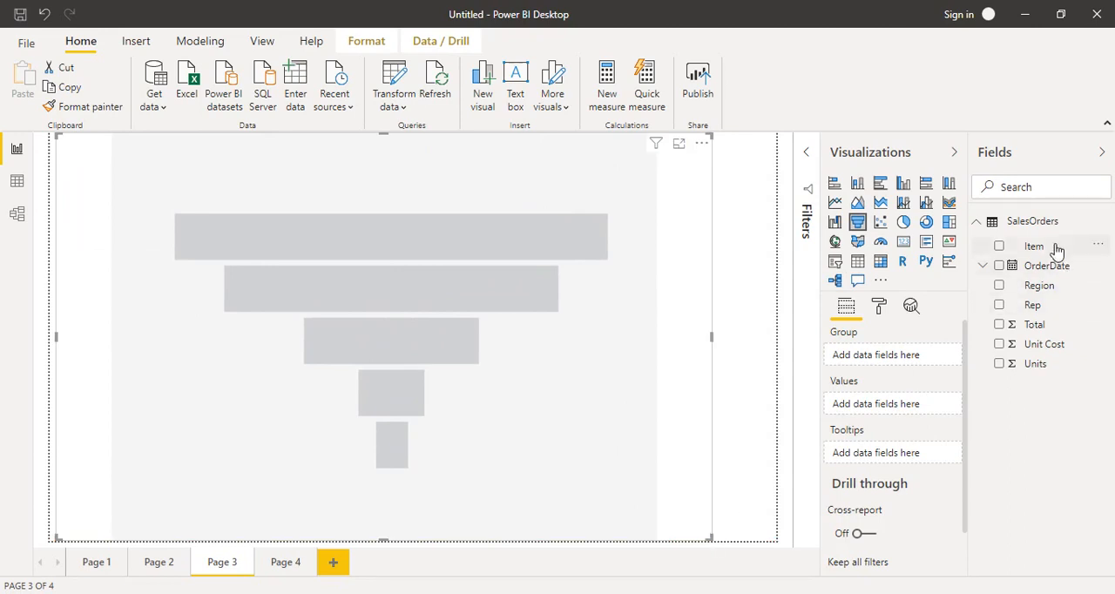
drag(1054, 244, 889, 358)
drag(1035, 324, 883, 422)
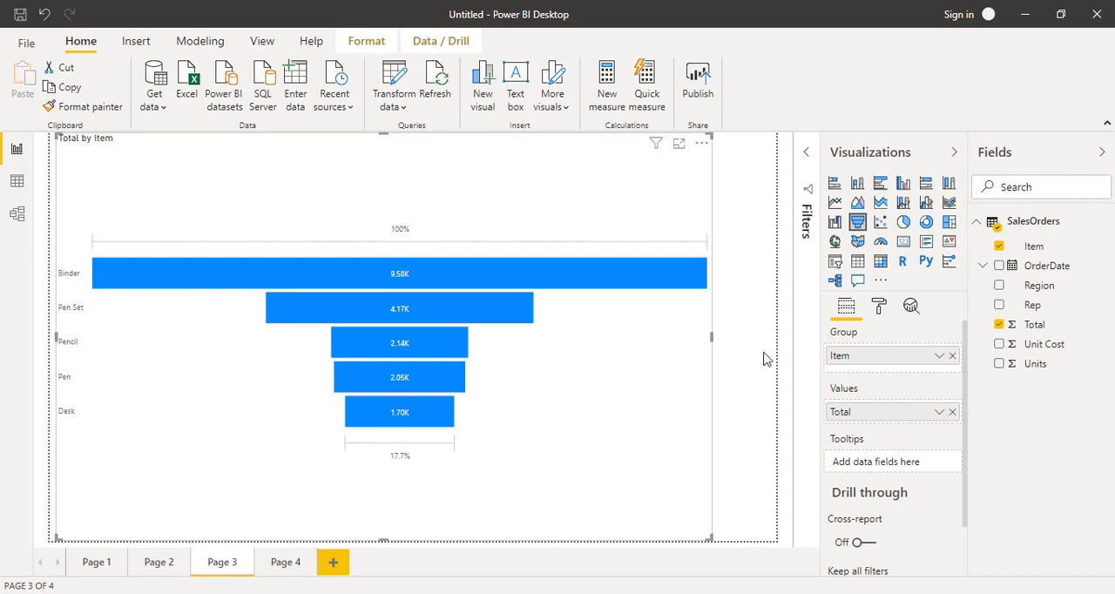
Add a line chart to Page 4 and enlarge it to fill the page
click(284, 564)
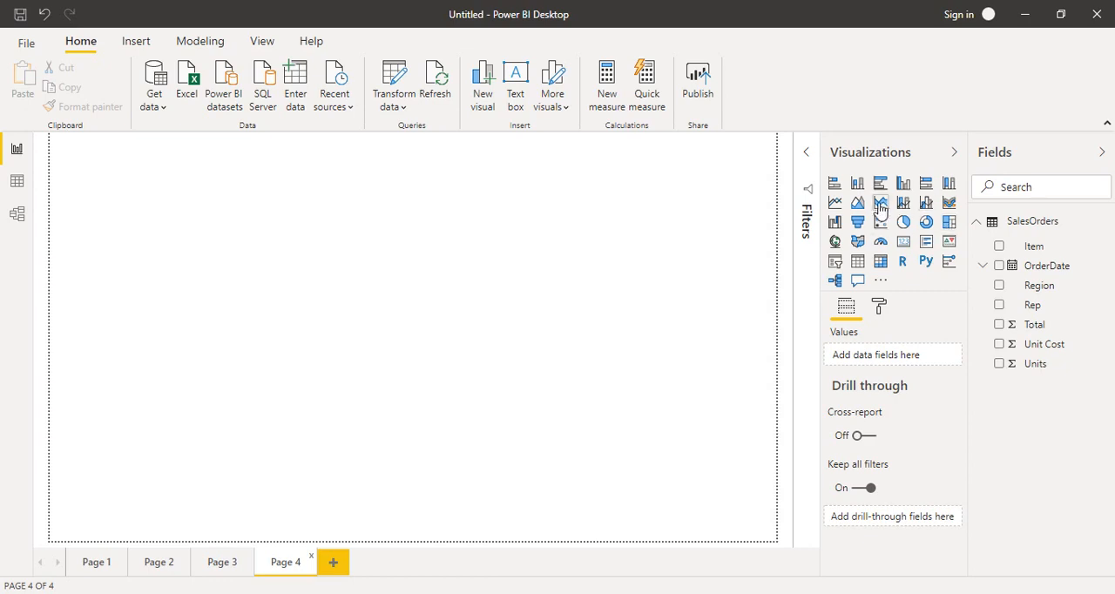
click(834, 203)
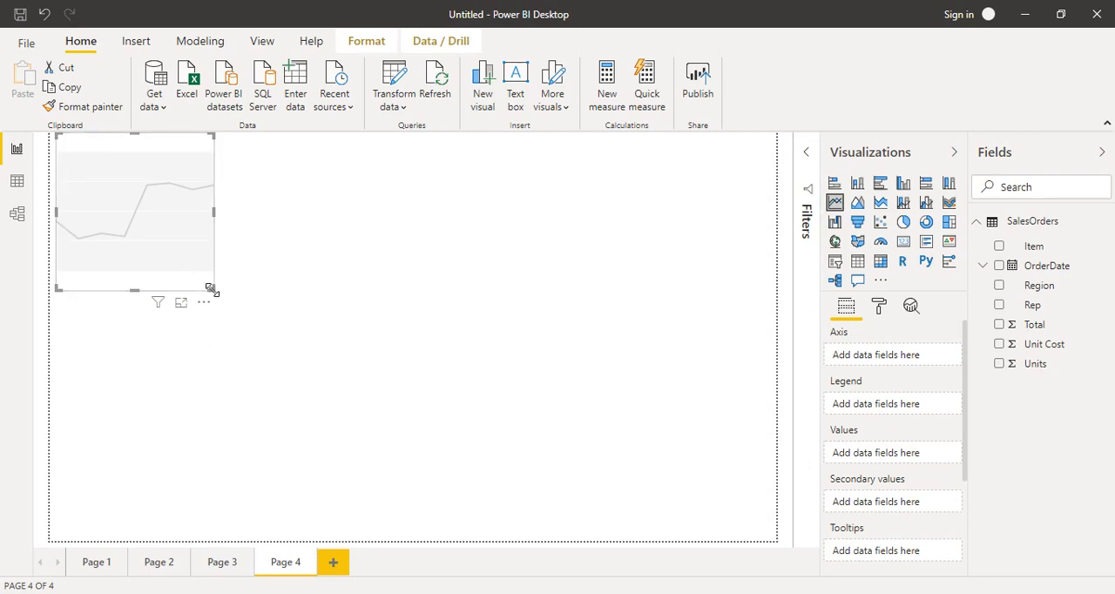
drag(211, 288, 770, 543)
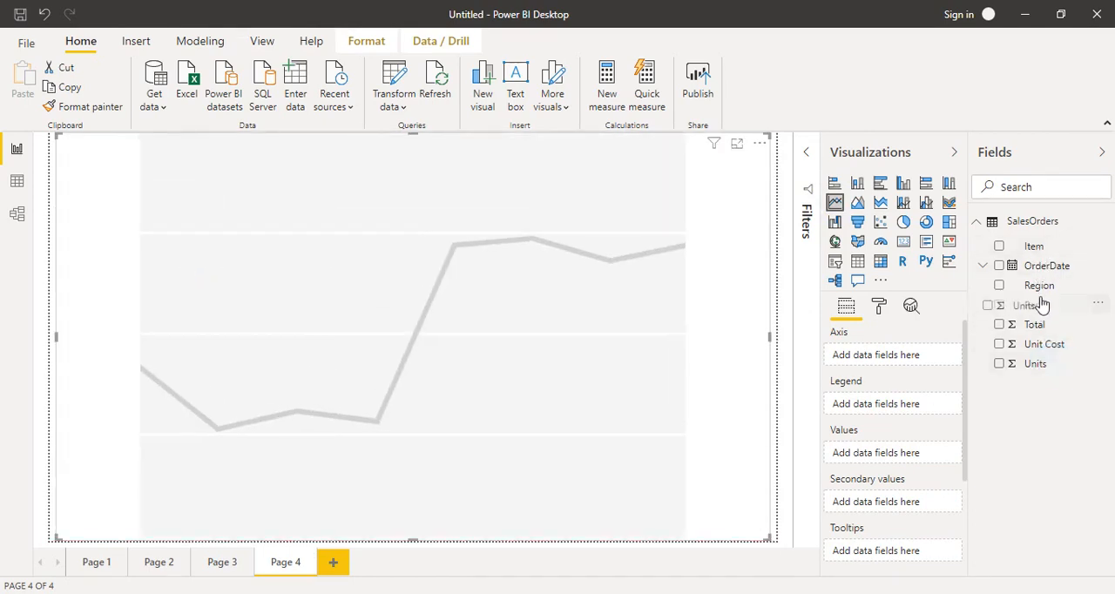
Assign Region to the line chart's axis and Total to its values
drag(1052, 292, 889, 355)
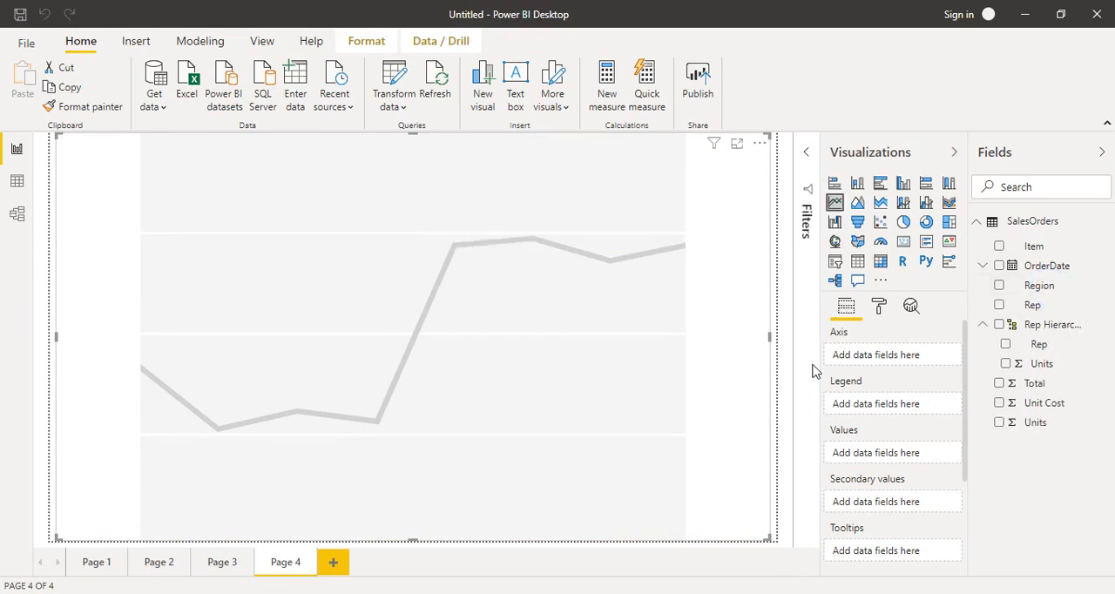
click(982, 325)
drag(1061, 287, 909, 360)
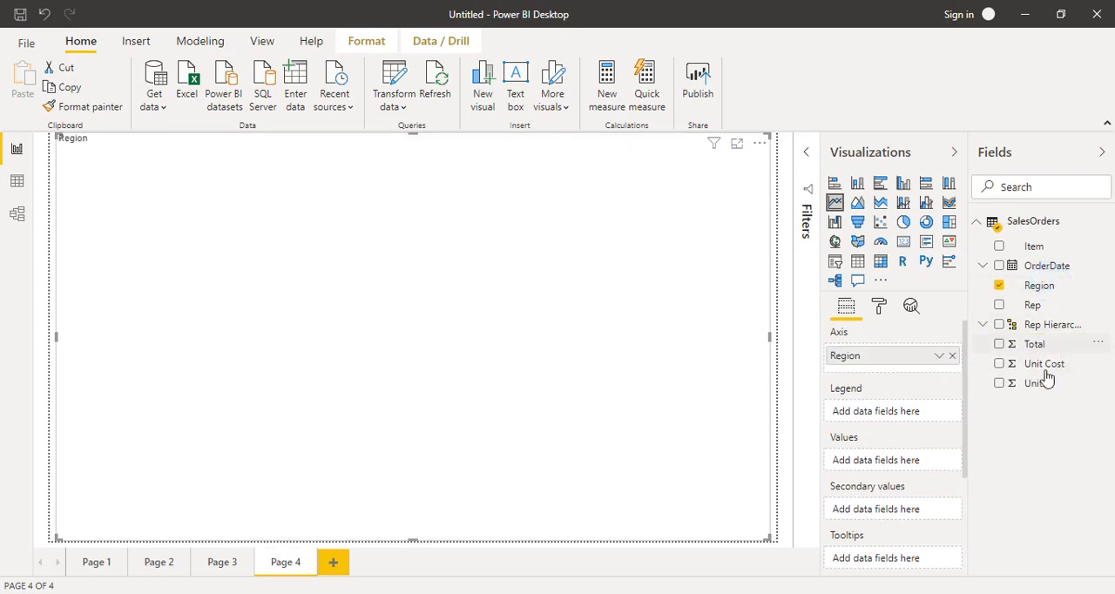
drag(1045, 348, 886, 460)
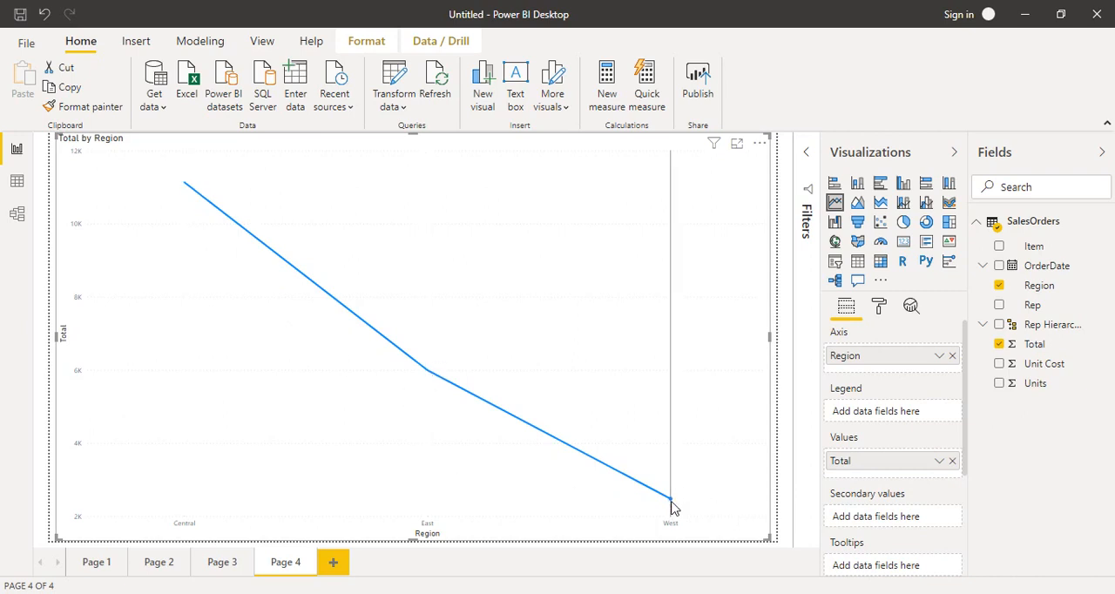
mouse_move(672, 505)
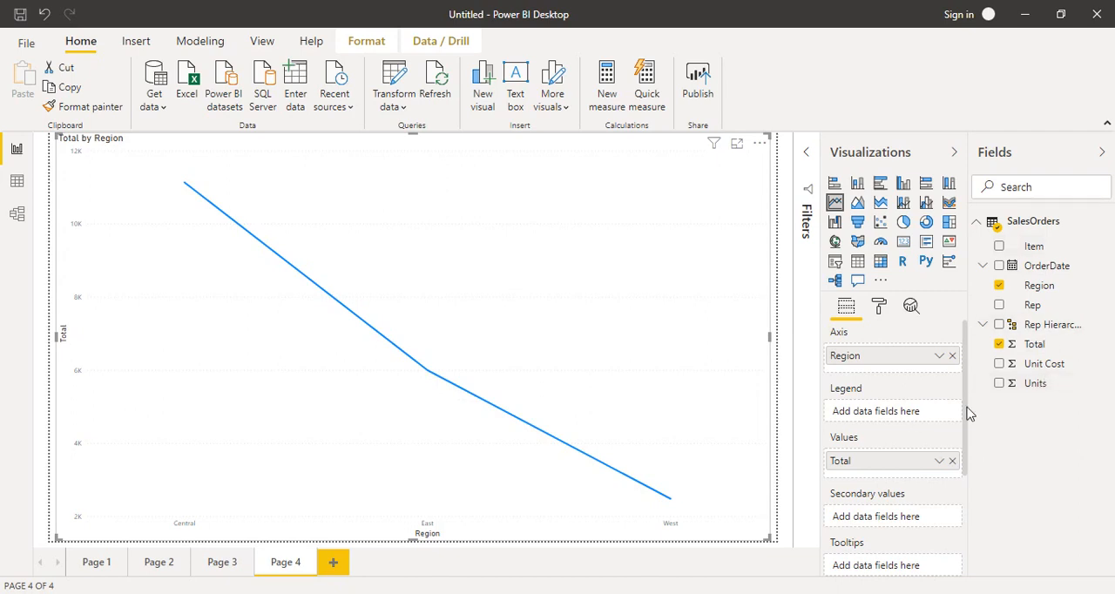
Open Page 1 and examine the details of the East and West segments in the stacked column chart
click(112, 572)
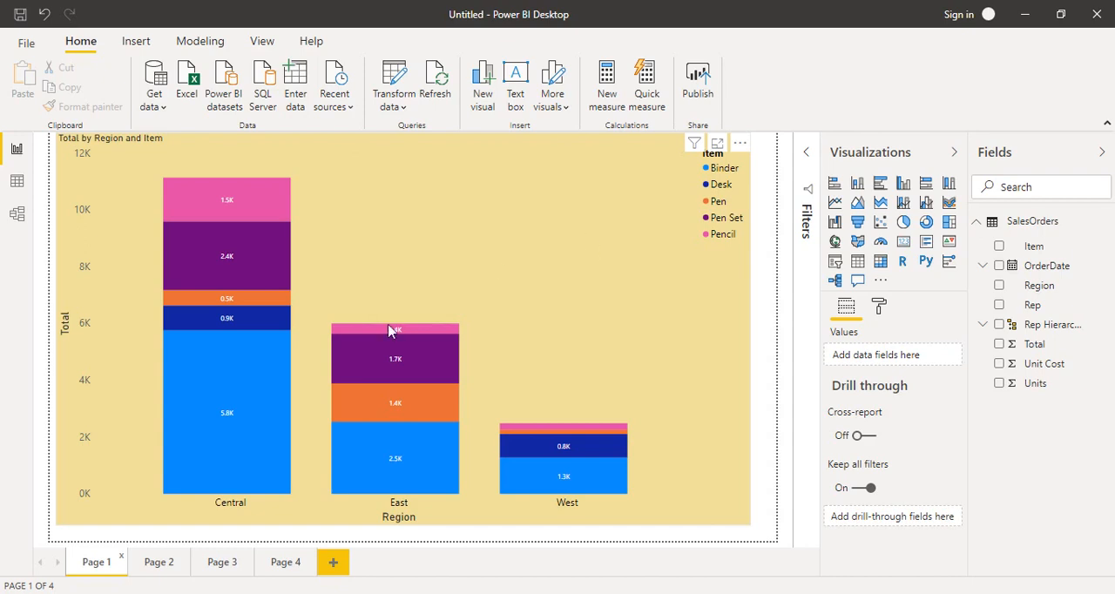
mouse_move(377, 424)
mouse_move(428, 379)
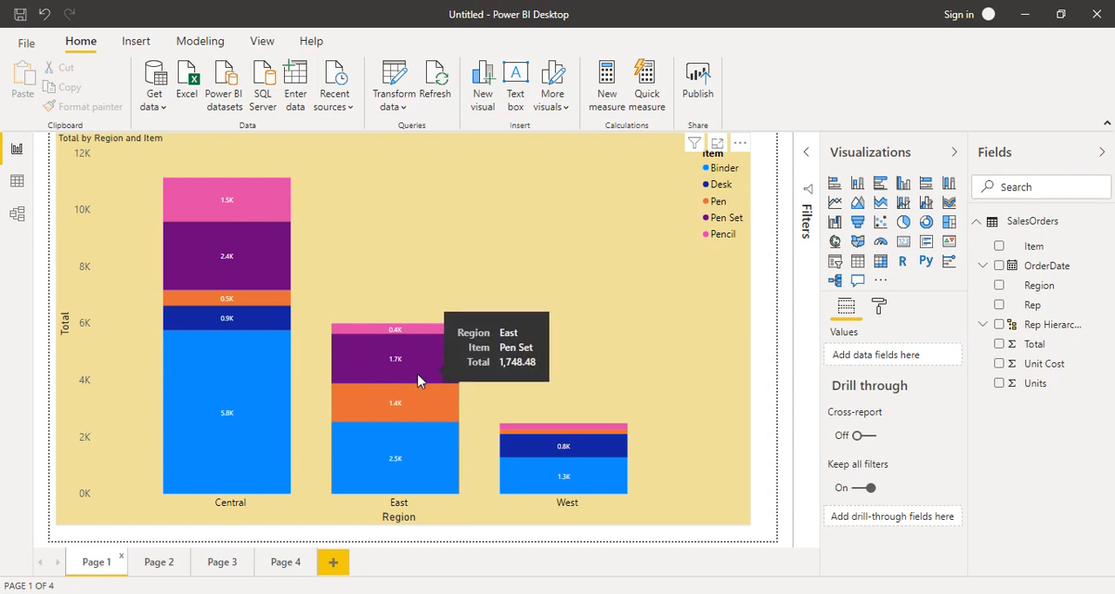
mouse_move(581, 490)
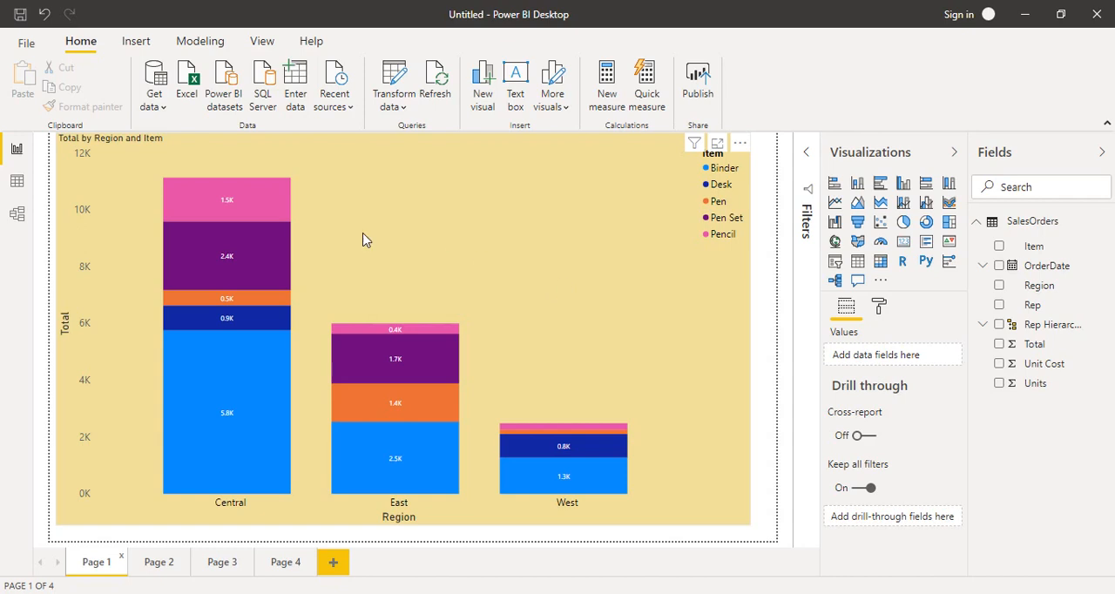
Highlight the Central Pencil, East Pen Set and West Binder segments together in the stacked column chart
click(273, 207)
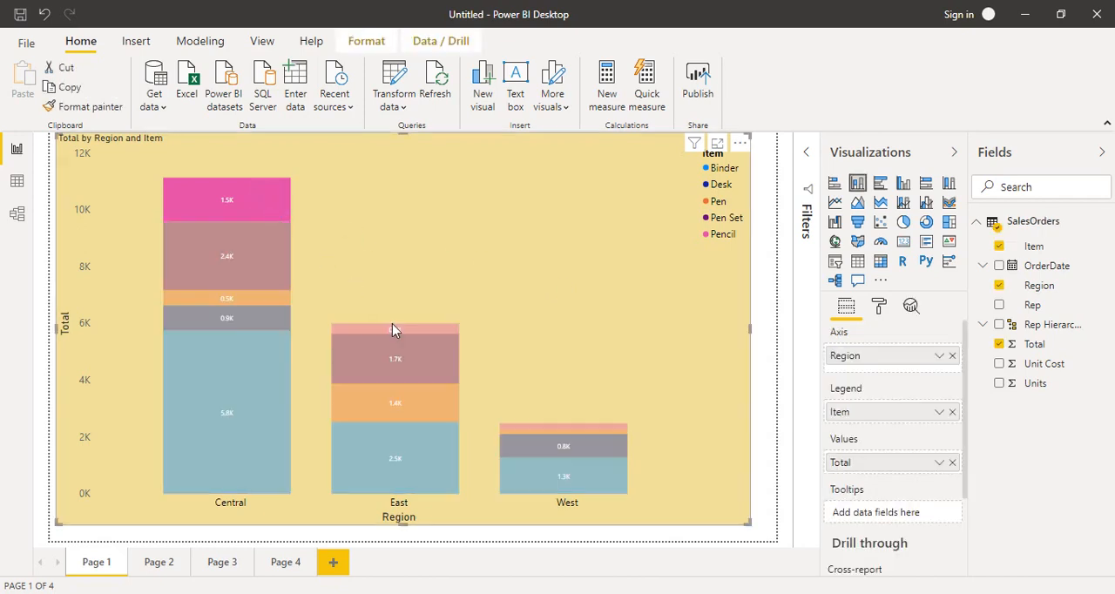
mouse_move(397, 364)
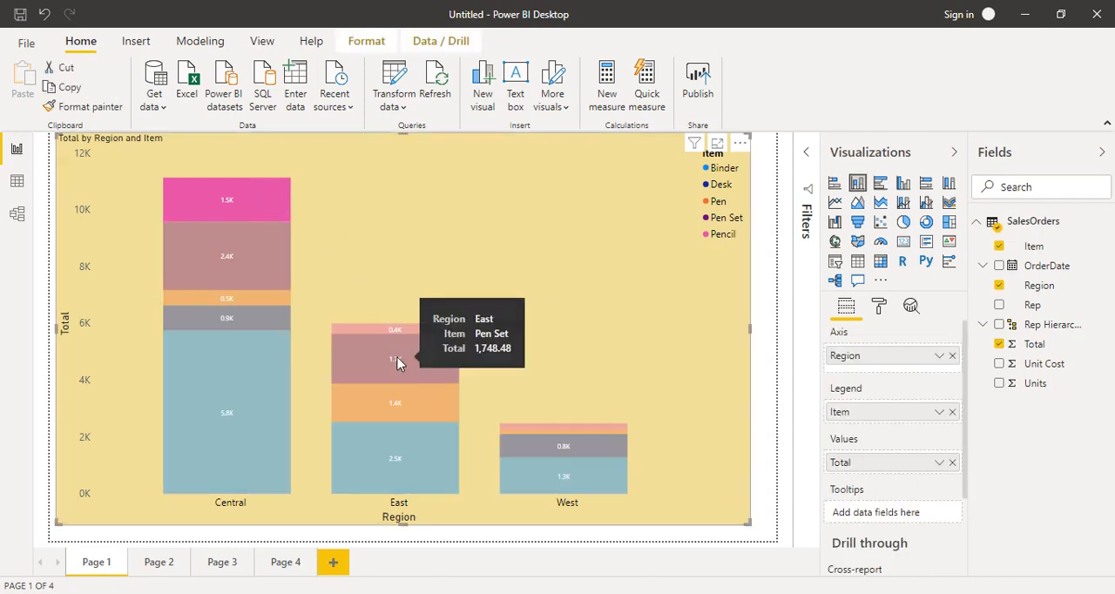
click(397, 363)
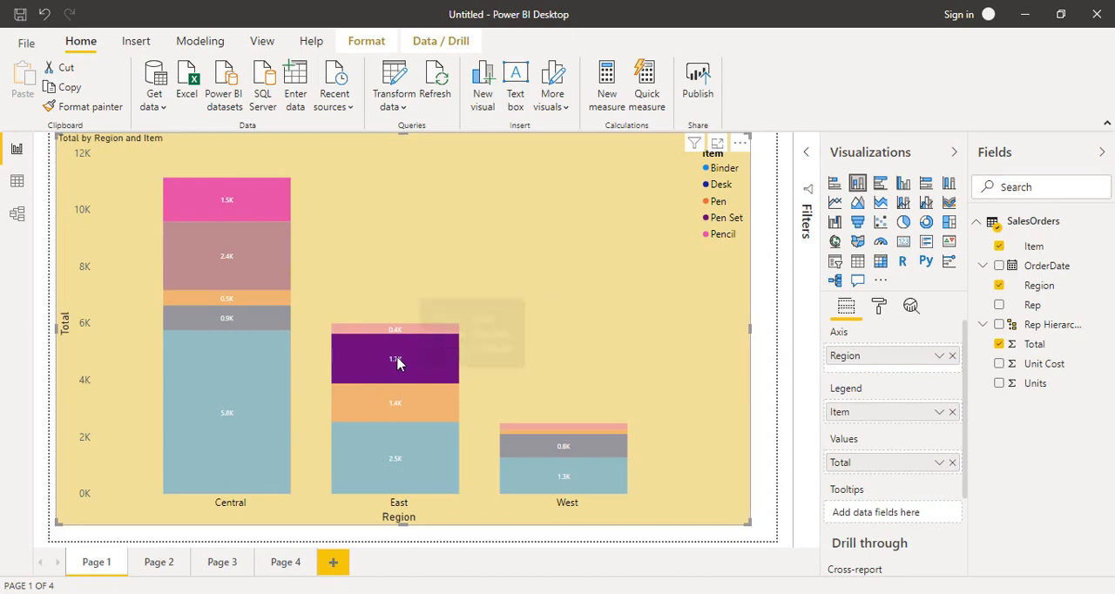
click(554, 482)
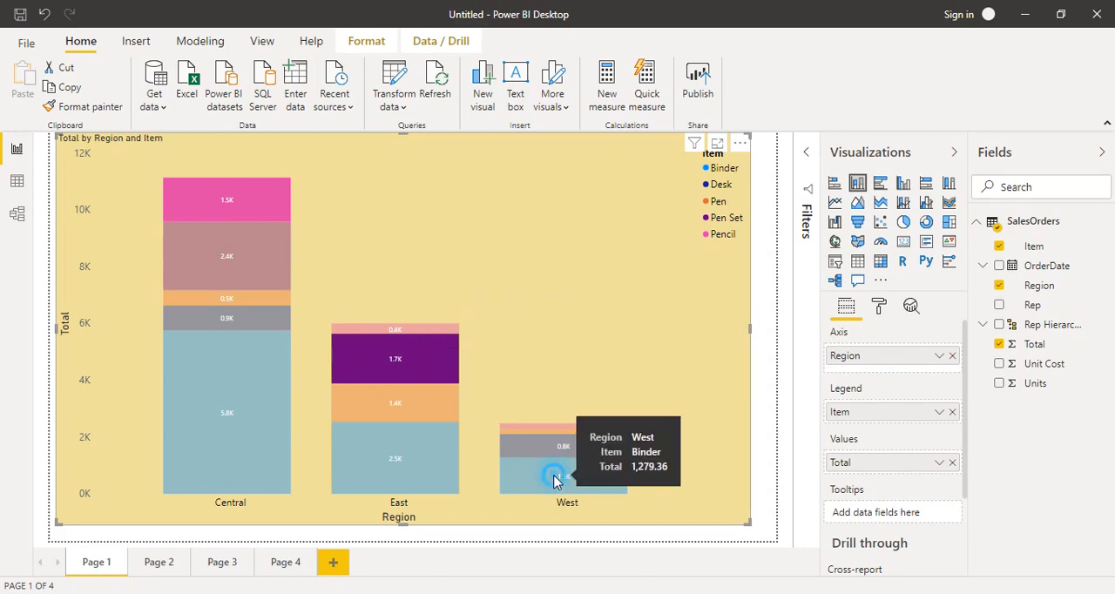
Add the East Pen segment to the highlighted selection and include only the selected segments in the stacked column chart
ctrl+click(438, 408)
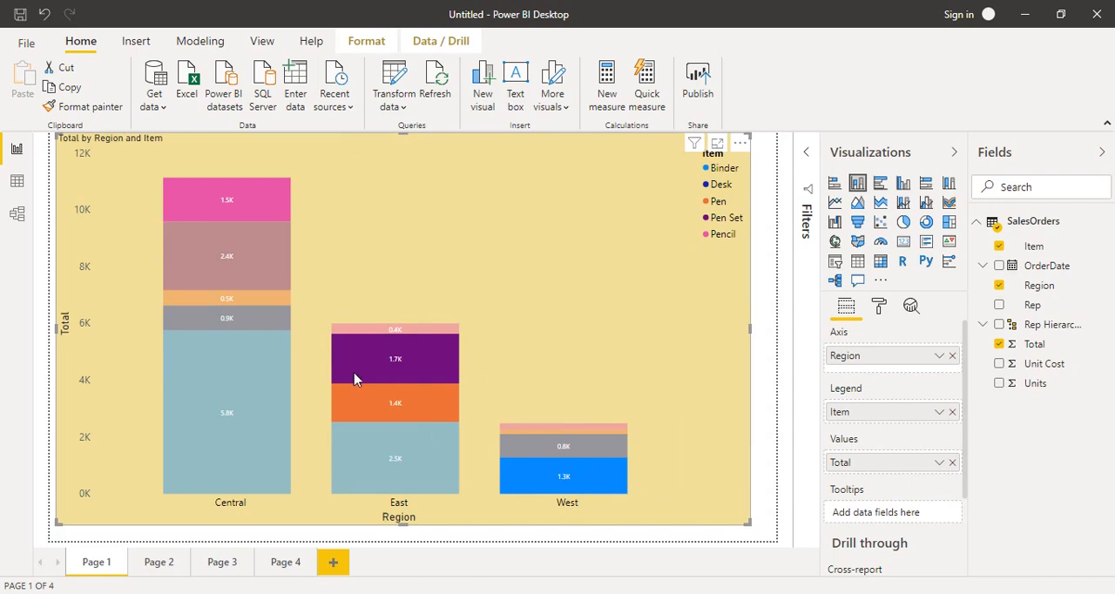
right_click(402, 371)
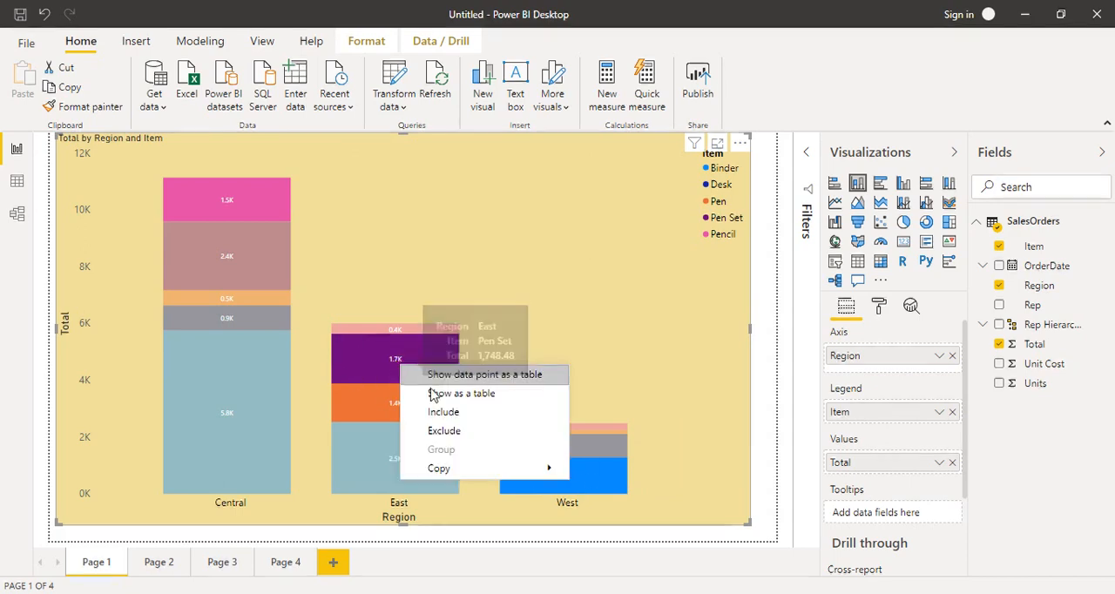
click(441, 417)
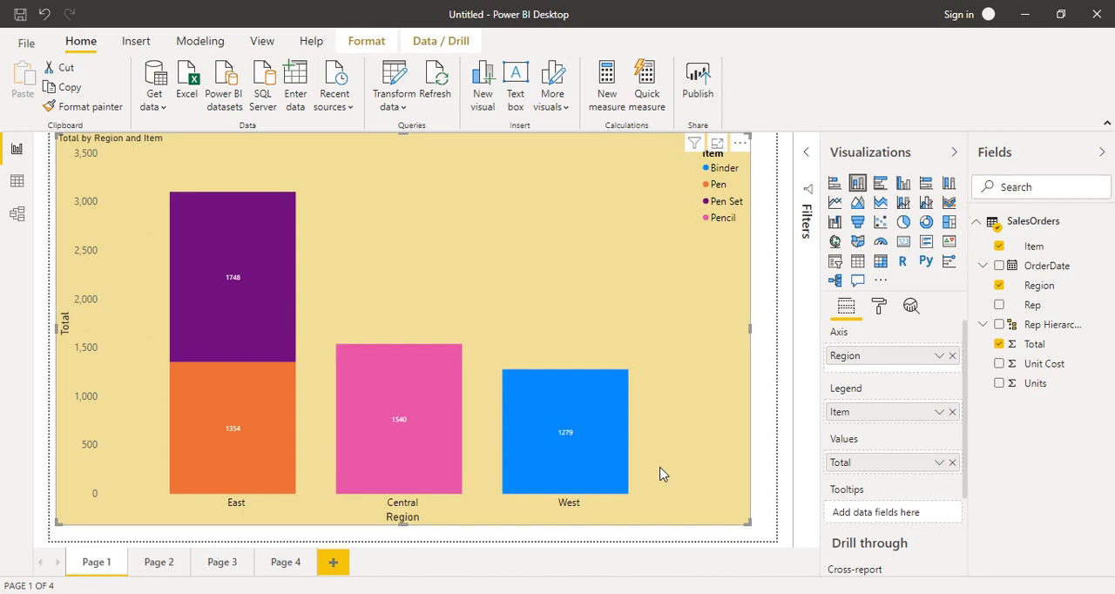
Undo the Include filter on the stacked column chart
click(46, 16)
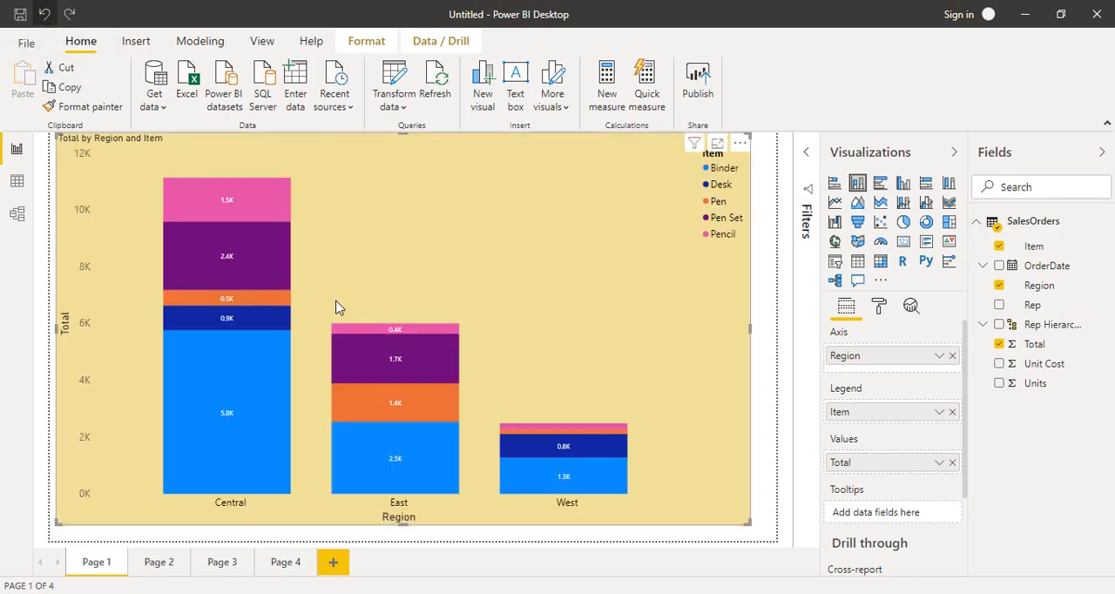
mouse_move(388, 372)
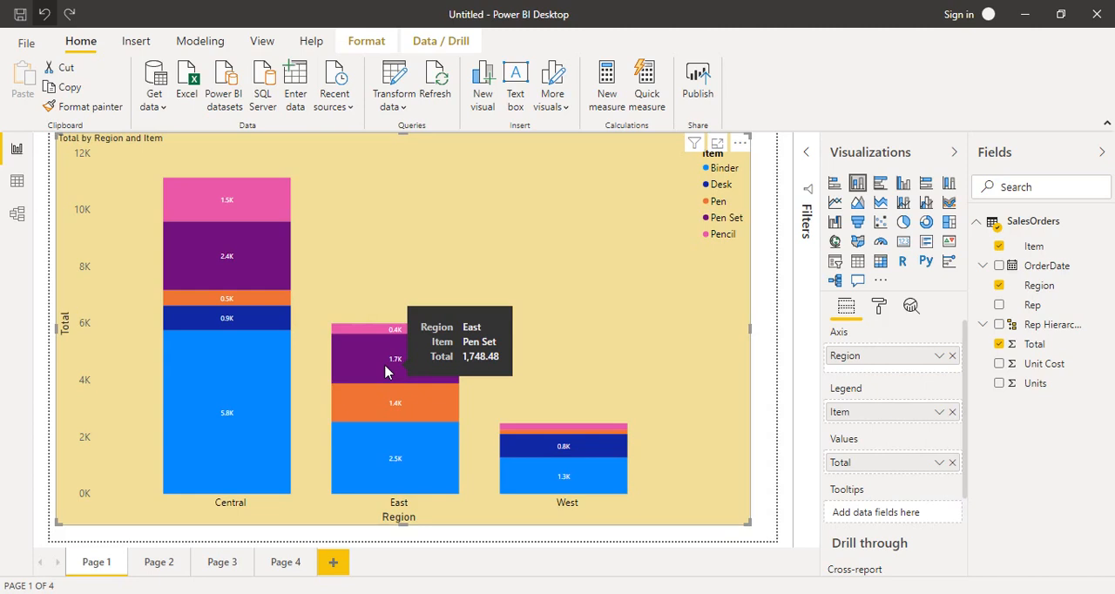
Select the Central Binder and Central Pen Set segments together and exclude them from the stacked column chart
mouse_move(244, 262)
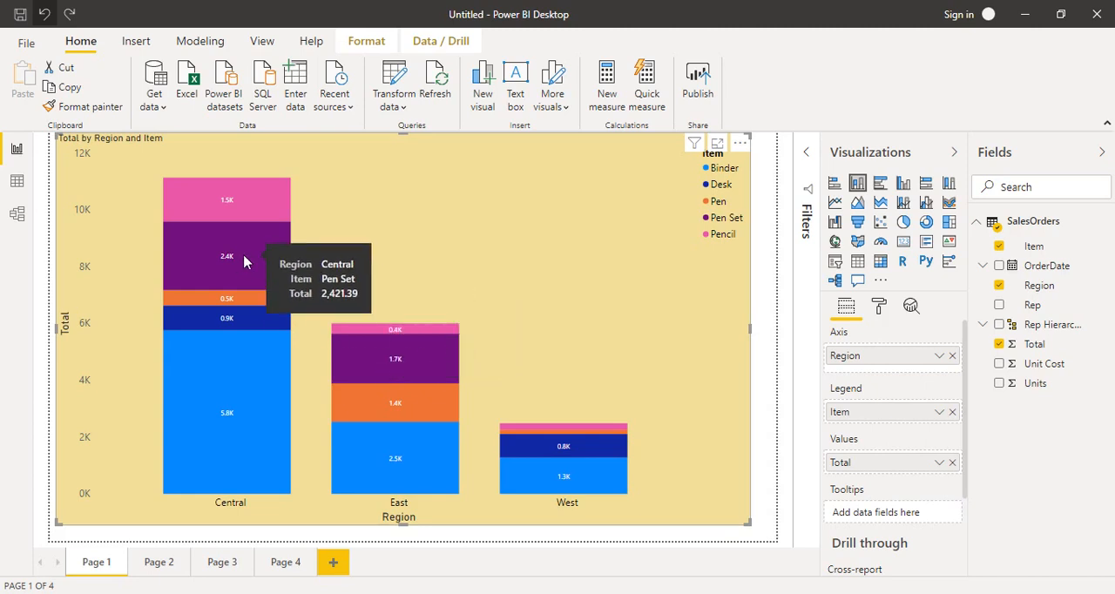
click(244, 263)
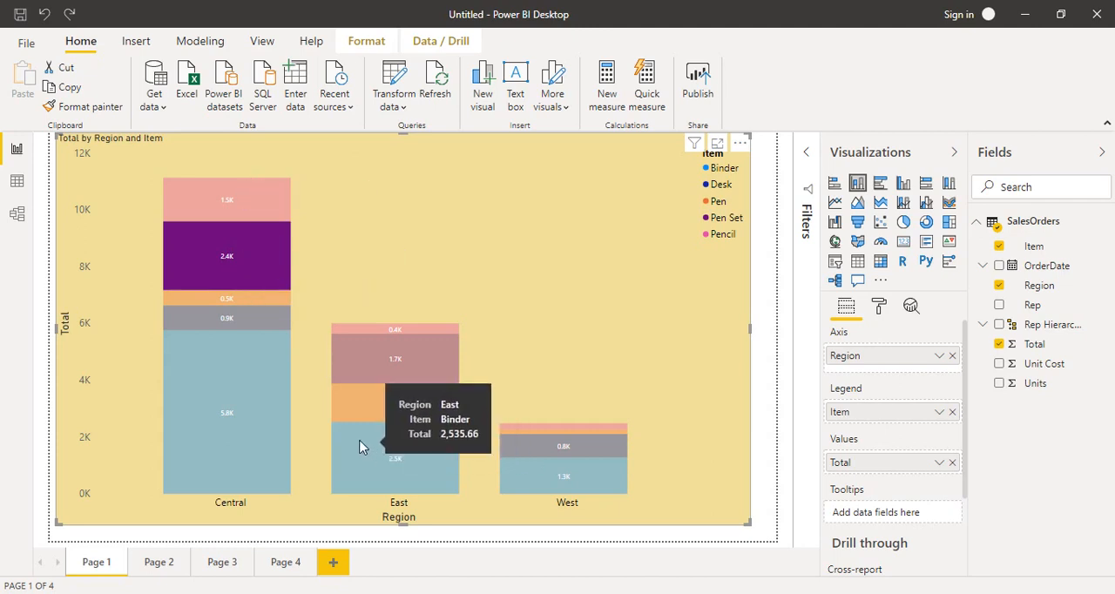
mouse_move(255, 446)
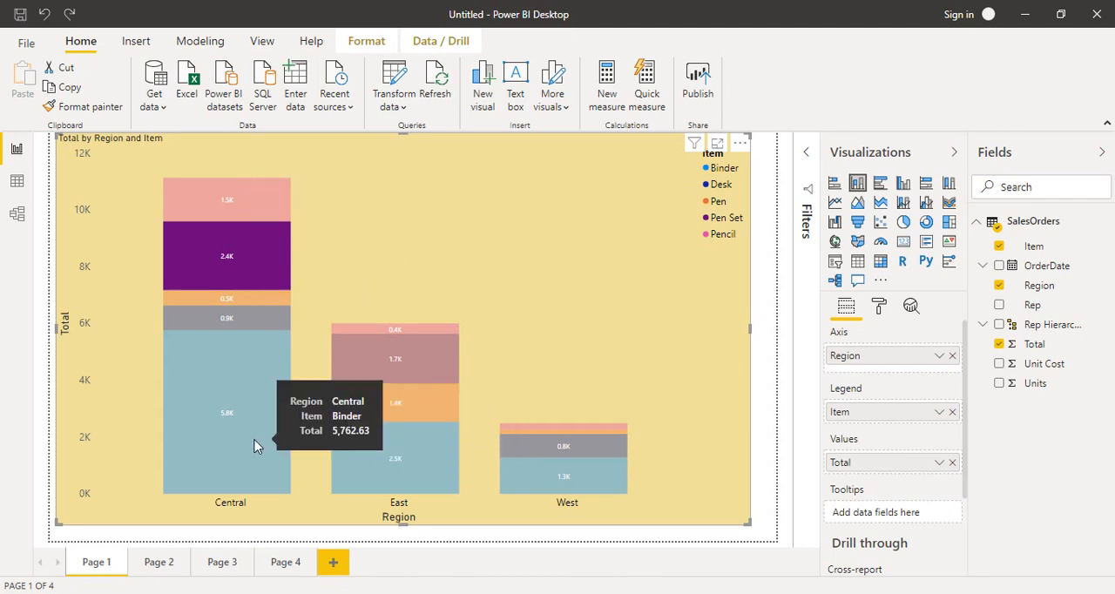
click(254, 444)
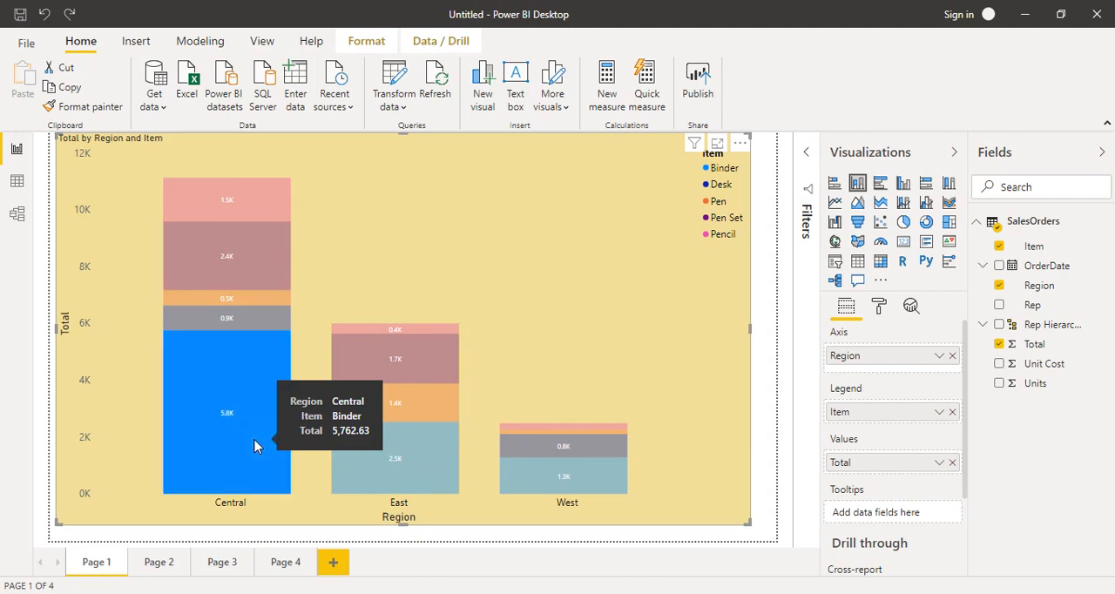
mouse_move(244, 256)
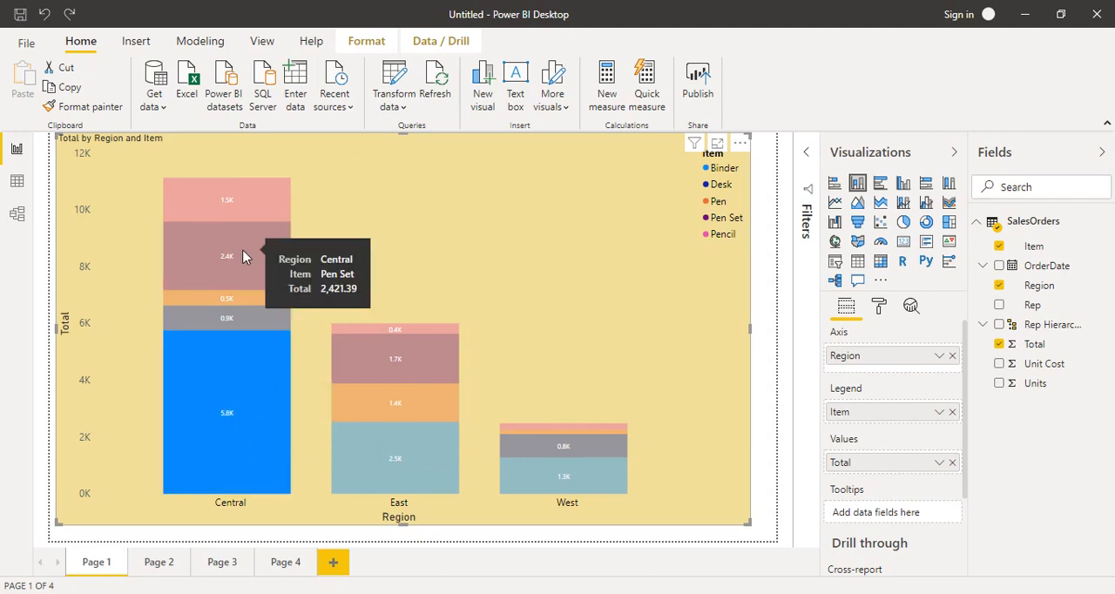
ctrl+click(243, 256)
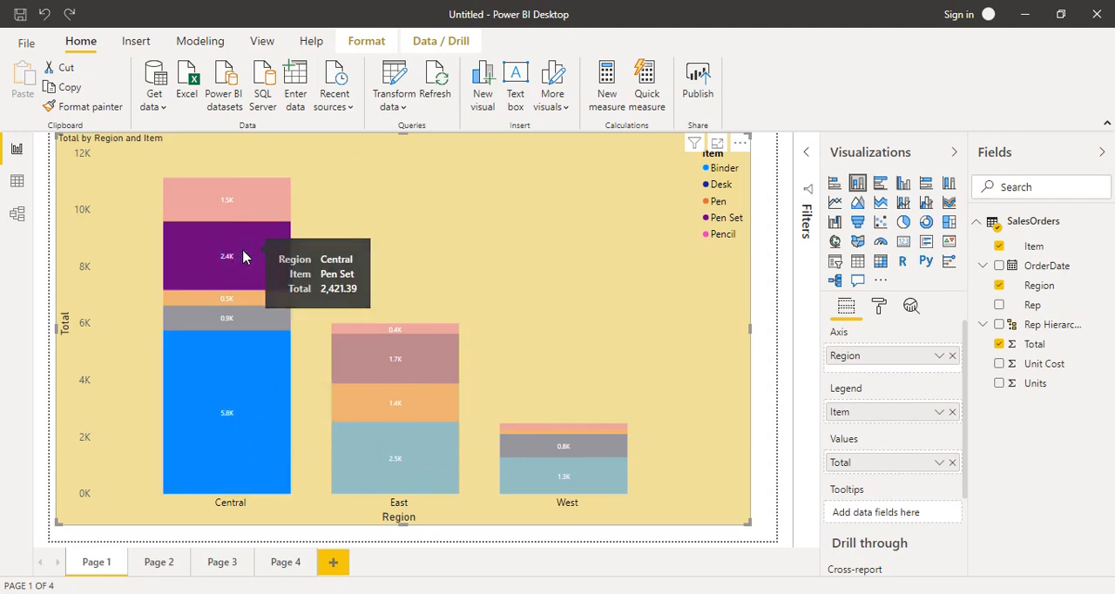
right_click(242, 252)
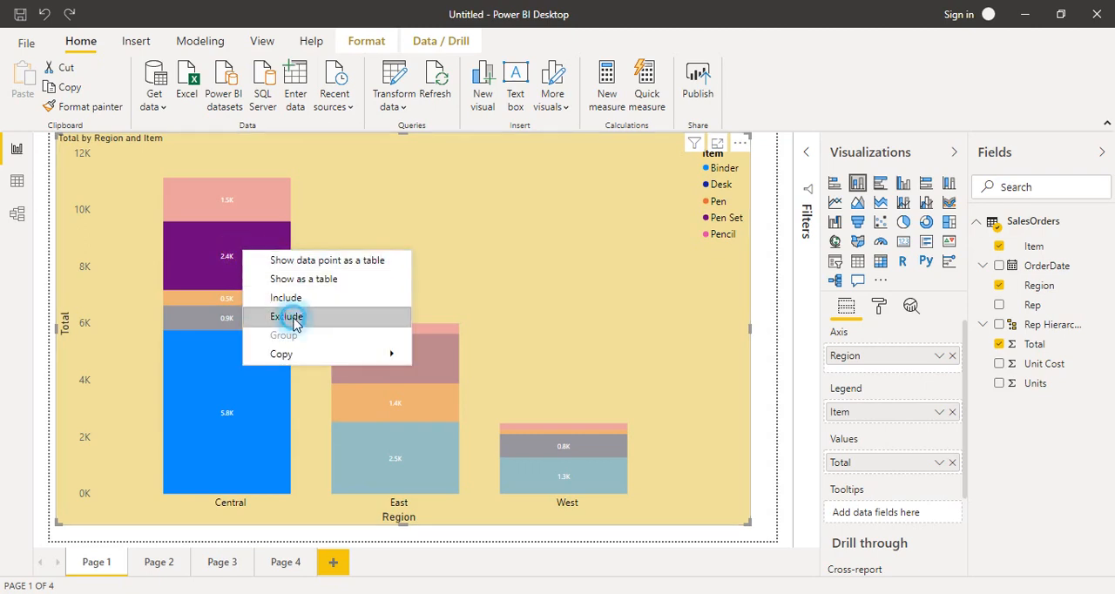
click(294, 317)
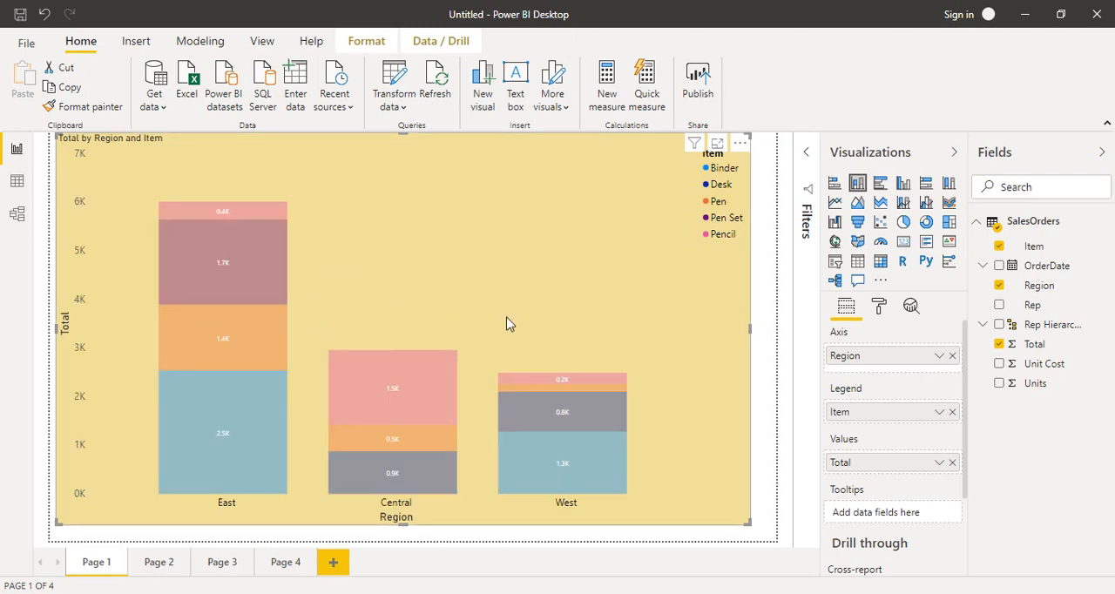
click(510, 324)
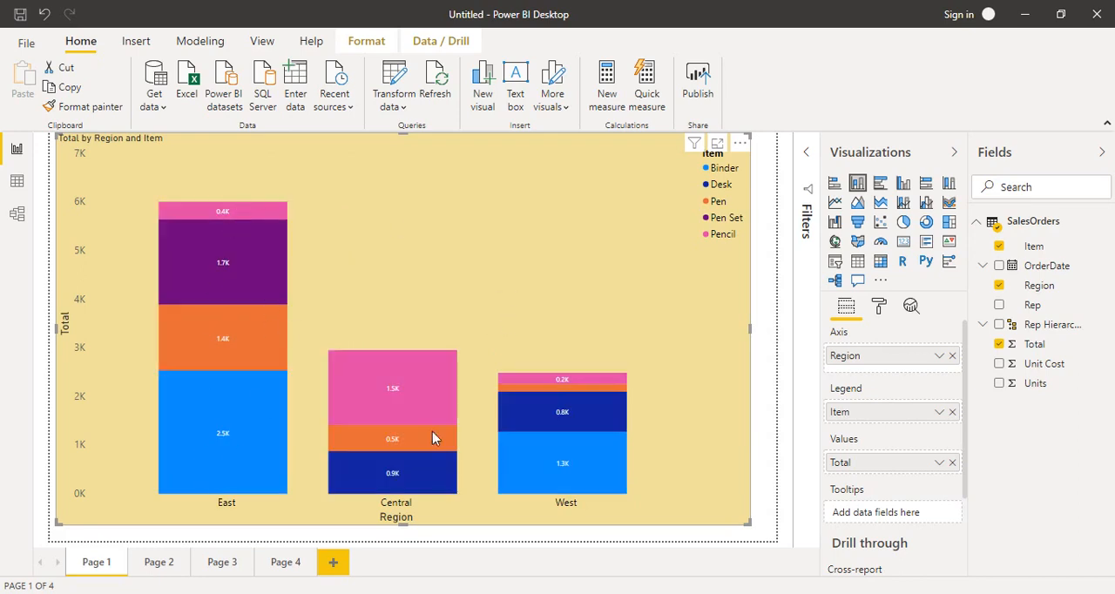
mouse_move(571, 483)
Undo the exclusion of the Central Binder and Pen Set segments
click(41, 15)
mouse_move(214, 251)
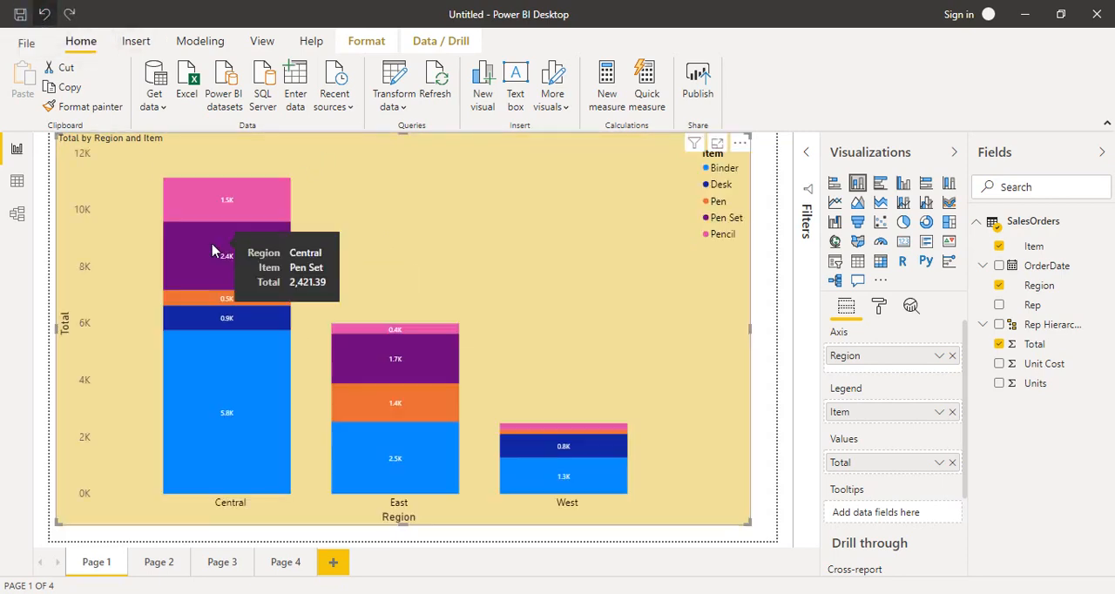